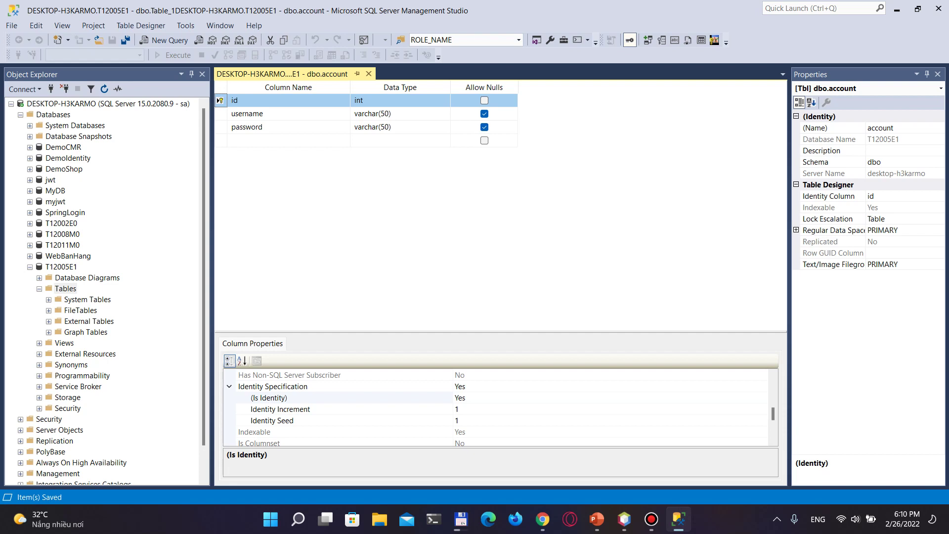
Start a new table with an int id column and an nvarchar(100) name column
{"action": "right_click", "coordinate": [66, 288]}
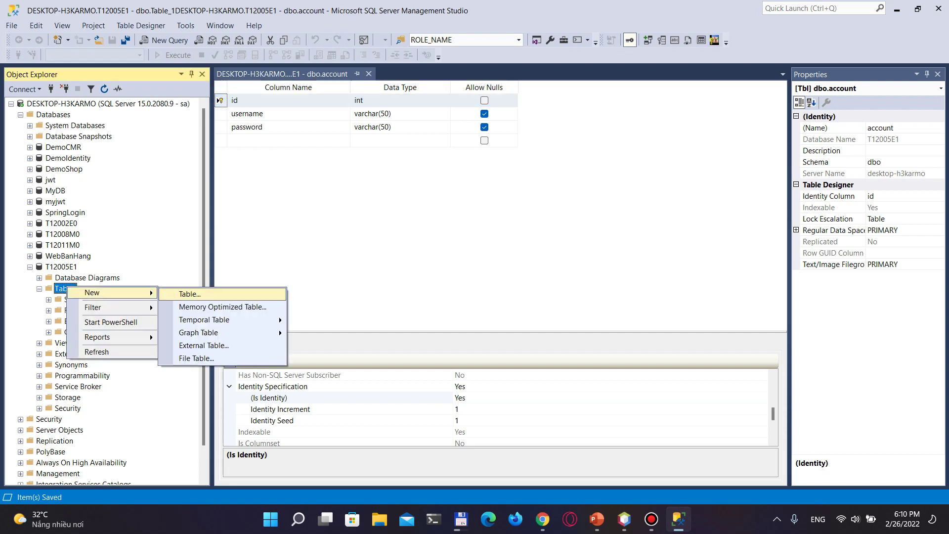
{"action": "left_click", "coordinate": [242, 292]}
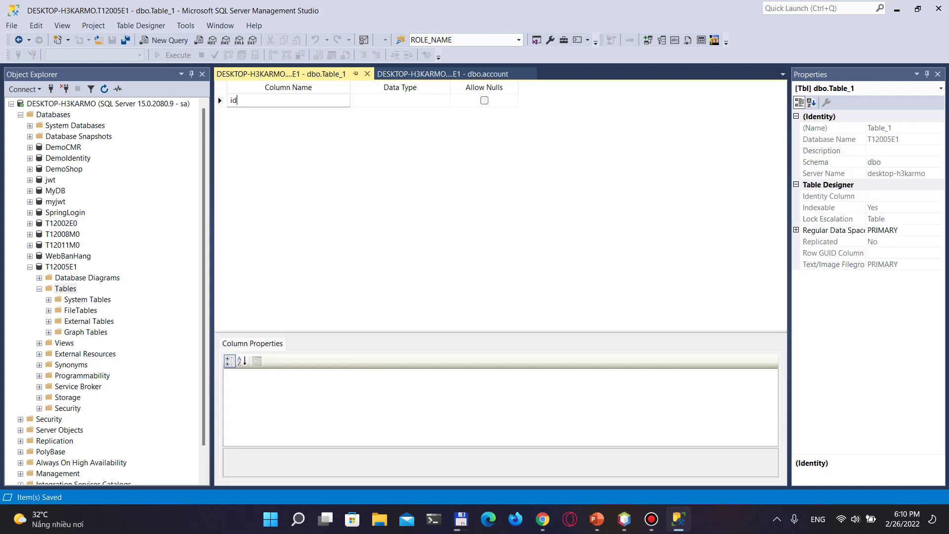
{"action": "type", "text": "id"}
{"action": "key", "text": "Tab"}
{"action": "type", "text": "int"}
{"action": "key", "text": "Tab"}
{"action": "key", "text": "Tab"}
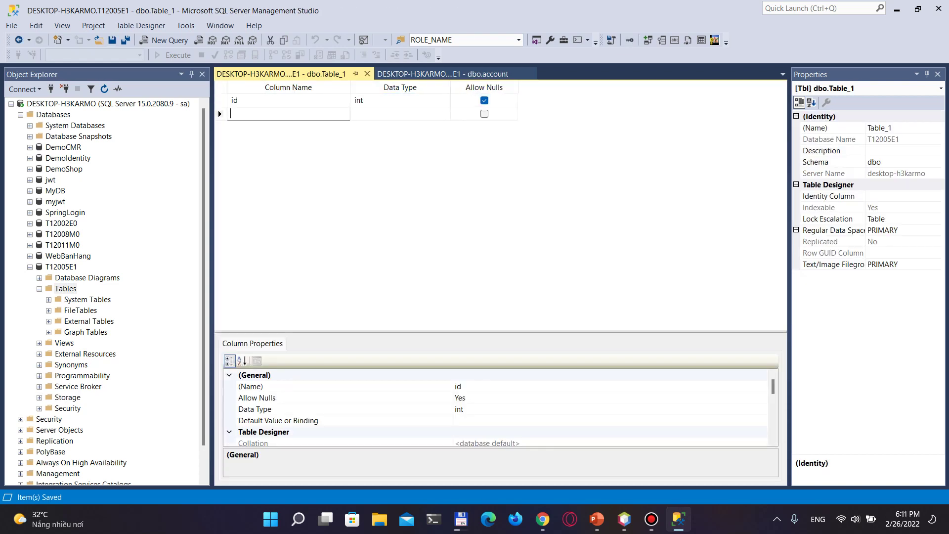
{"action": "type", "text": "name"}
{"action": "key", "text": "Tab"}
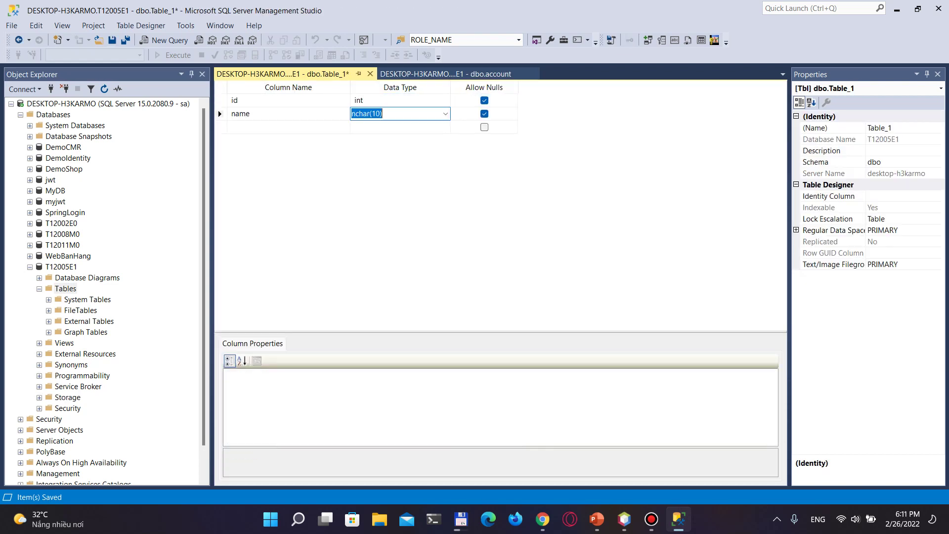
{"action": "type", "text": "nvar"}
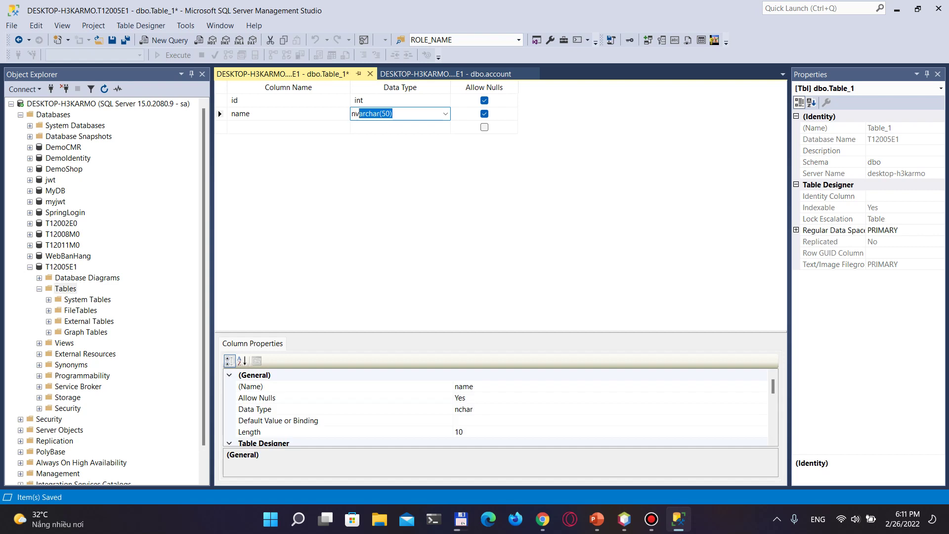
{"action": "key", "text": "End"}
{"action": "type", "text": "0"}
{"action": "left_click", "coordinate": [288, 127]}
Add an int price column to the table
{"action": "type", "text": "price"}
{"action": "key", "text": "Tab"}
{"action": "type", "text": "int"}
{"action": "key", "text": "Tab"}
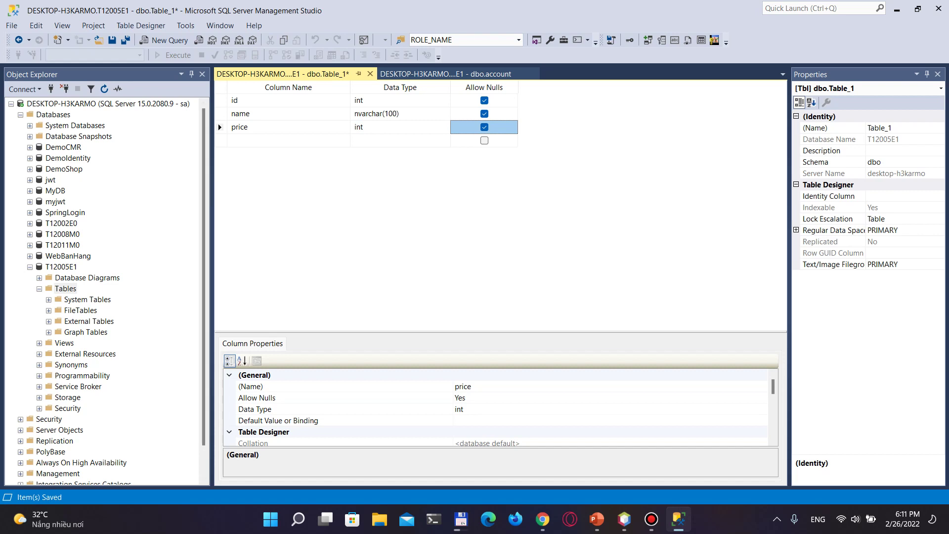
Make id the primary key with Is Identity set to Yes
{"action": "right_click", "coordinate": [220, 100]}
{"action": "left_click", "coordinate": [270, 113]}
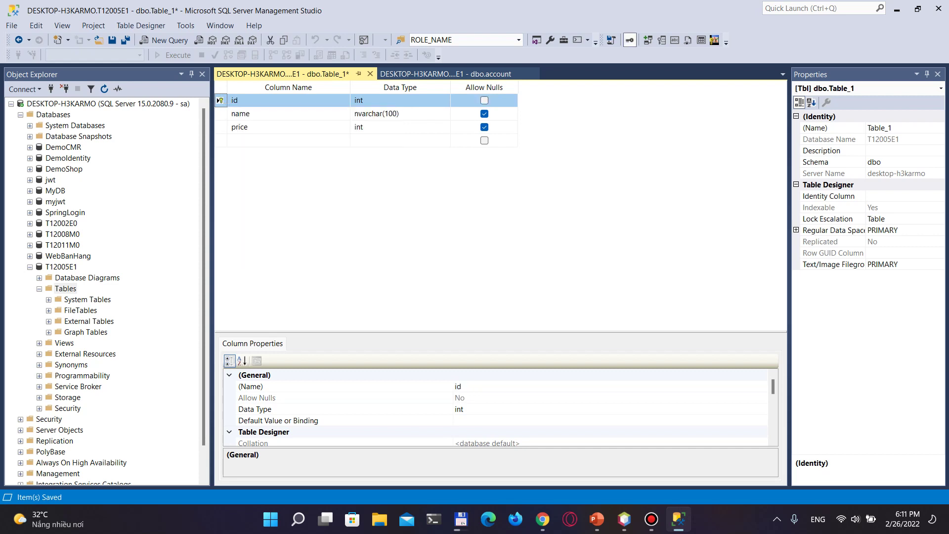
{"action": "scroll", "coordinate": [494, 408], "scroll_direction": "down", "scroll_amount": 3}
{"action": "double_click", "coordinate": [273, 421]}
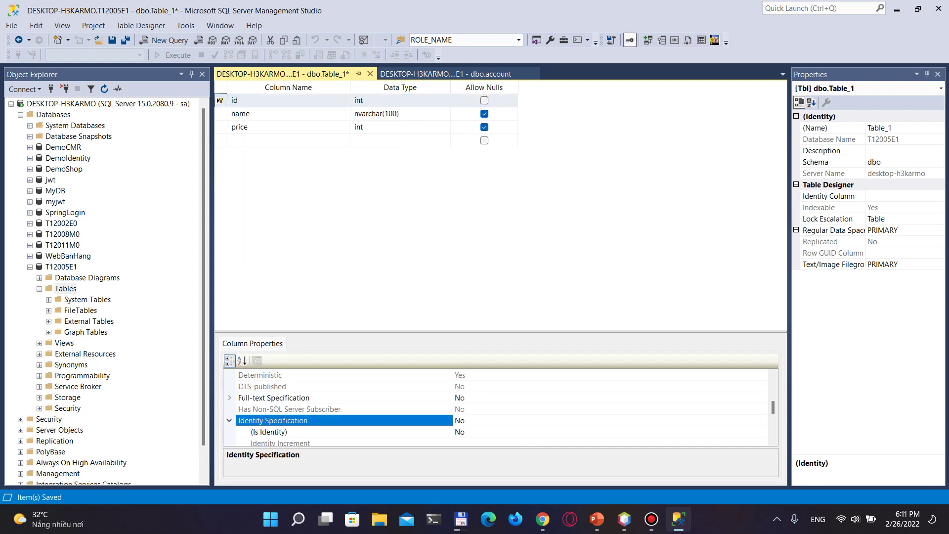
{"action": "double_click", "coordinate": [268, 432]}
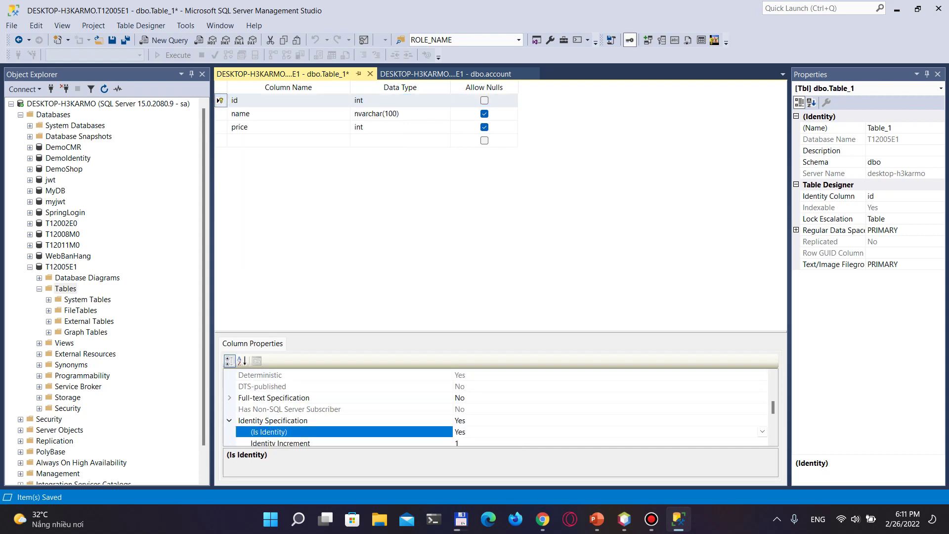
Save the new table as product
{"action": "key", "text": "ctrl+s"}
{"action": "type", "text": "product"}
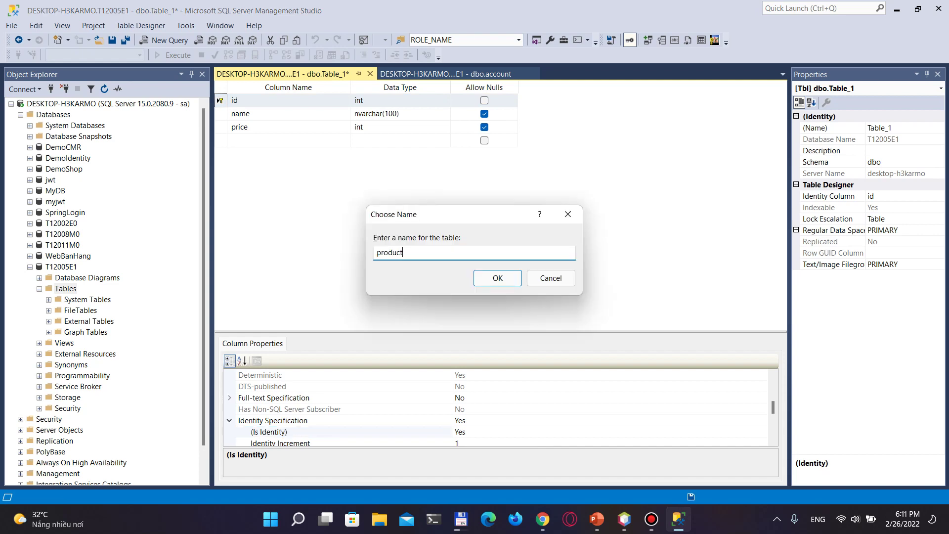
{"action": "key", "text": "Return"}
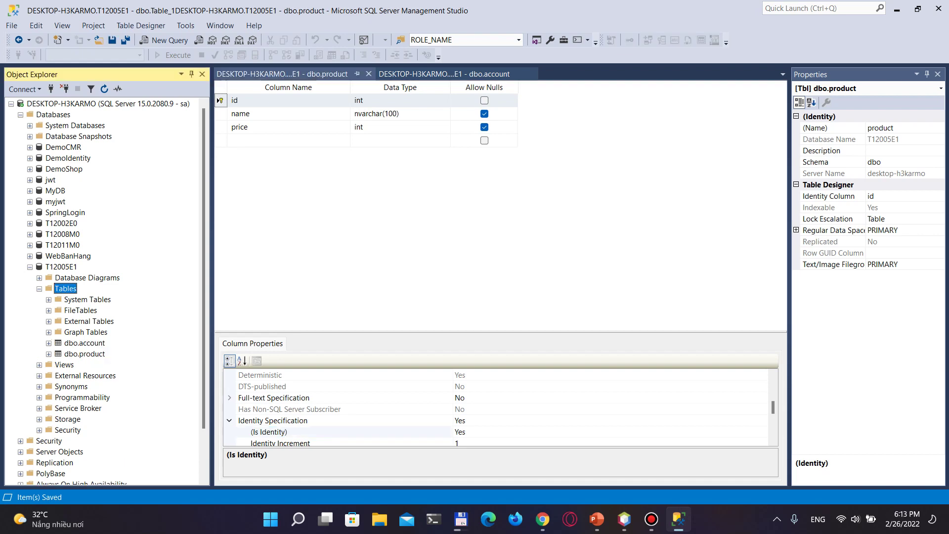
View the account table's current rows, then close the results
{"action": "right_click", "coordinate": [74, 343]}
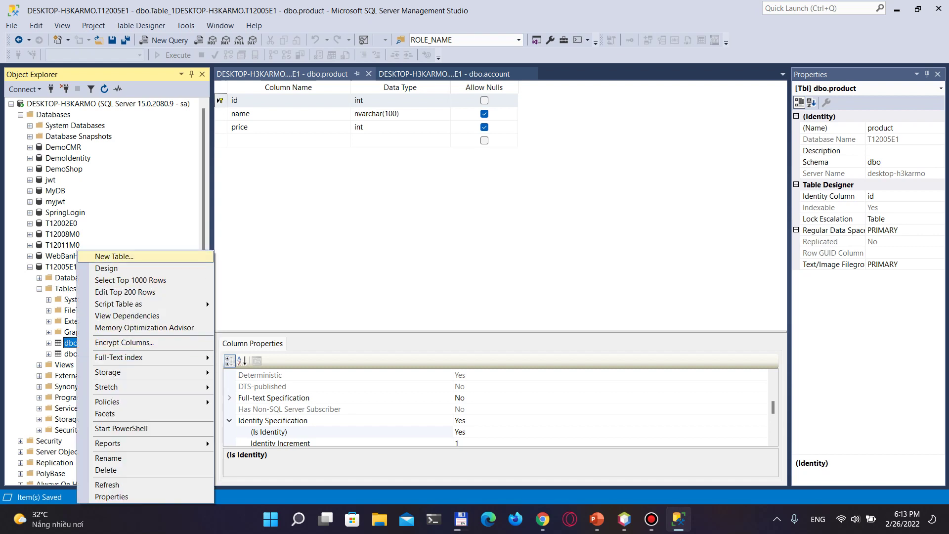
{"action": "key", "text": "Down"}
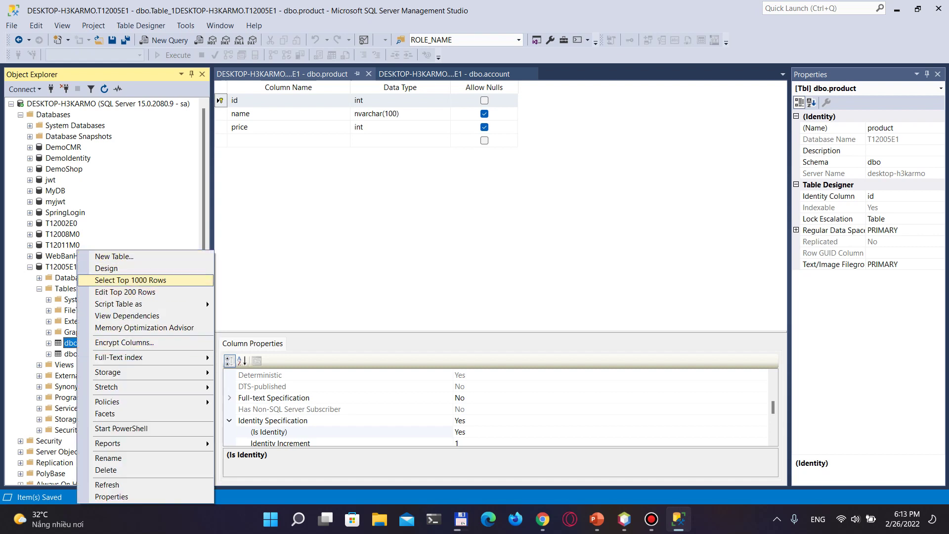
{"action": "key", "text": "Down"}
{"action": "key", "text": "Escape"}
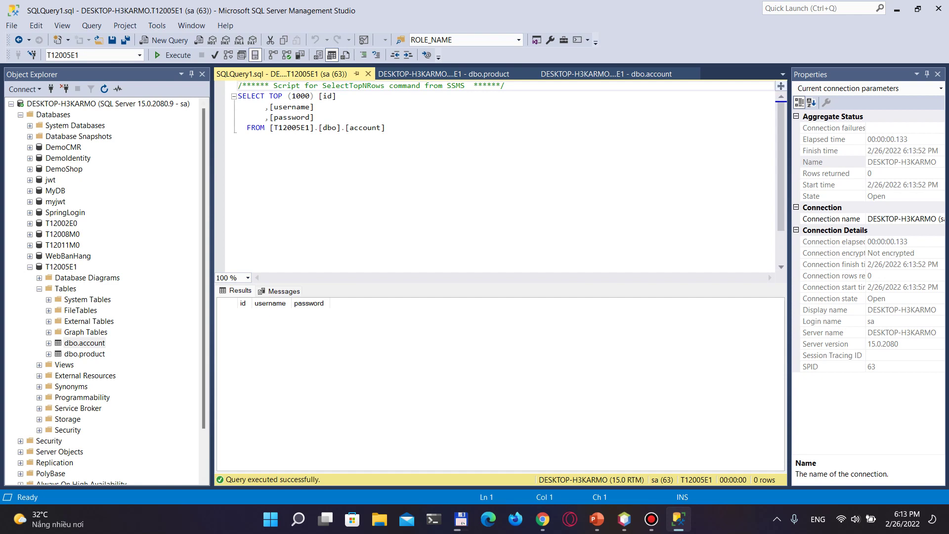
{"action": "left_click", "coordinate": [369, 74]}
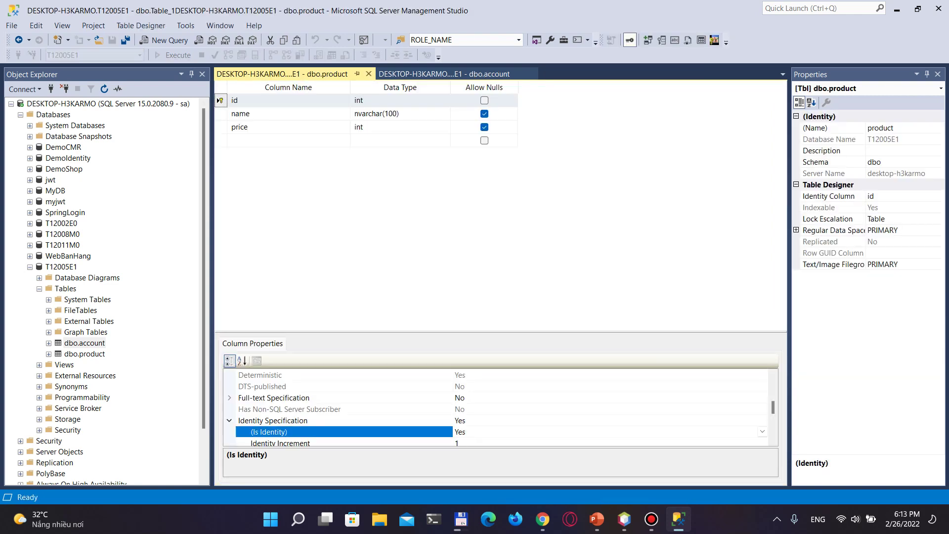
Add two account rows, admin and a second user, each with a password
{"action": "right_click", "coordinate": [84, 342]}
{"action": "left_click", "coordinate": [124, 293]}
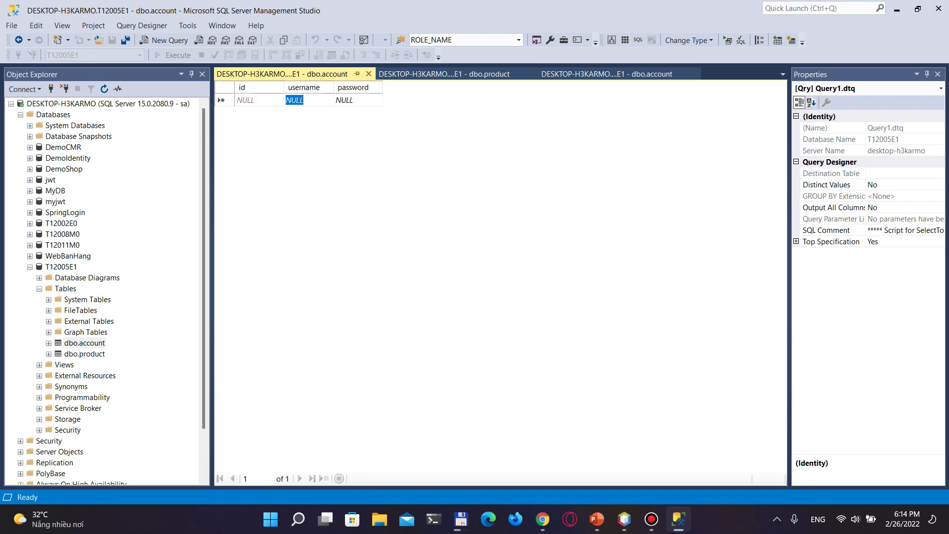
{"action": "type", "text": "admin"}
{"action": "key", "text": "Tab"}
{"action": "type", "text": "1"}
{"action": "key", "text": "Tab"}
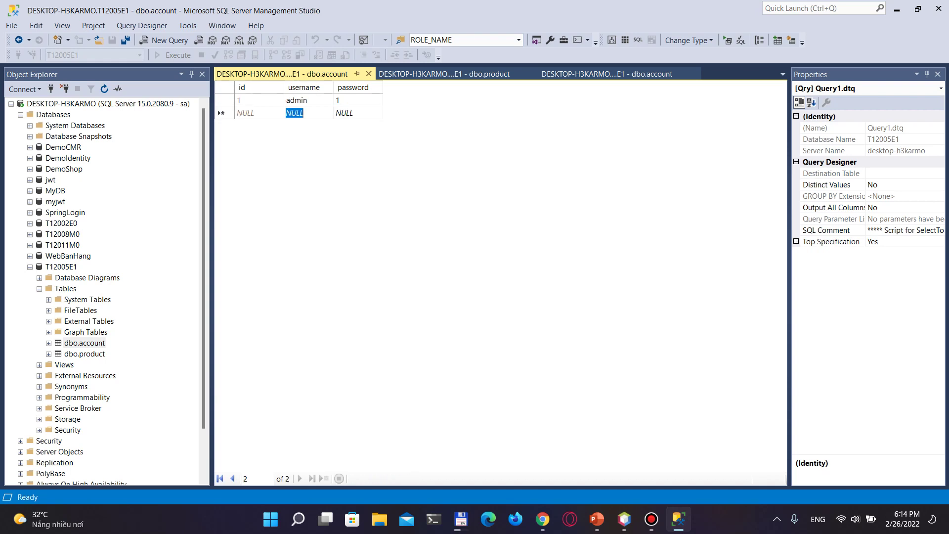
{"action": "type", "text": "quang"}
{"action": "key", "text": "Tab"}
{"action": "type", "text": "2"}
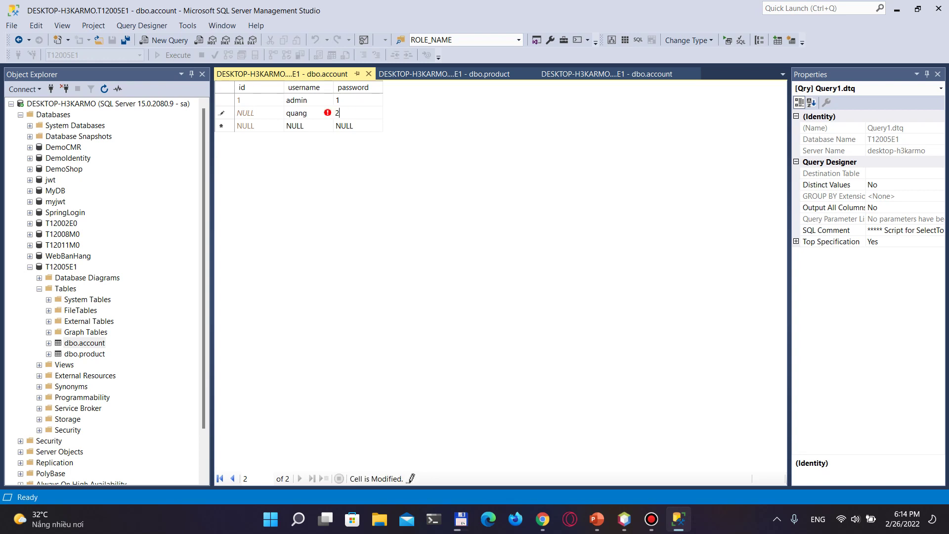
{"action": "key", "text": "Tab"}
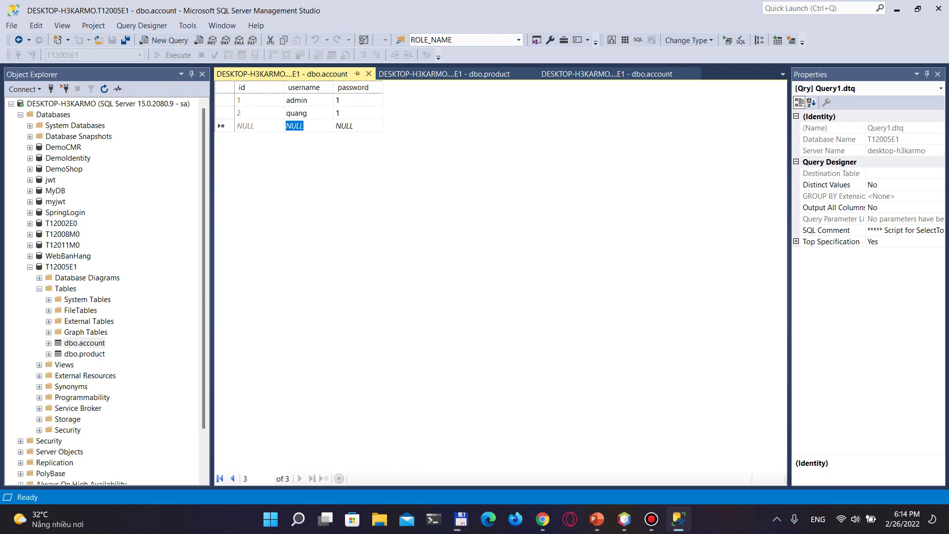
Open the product table for editing and add Product 1 priced 10
{"action": "right_click", "coordinate": [81, 354]}
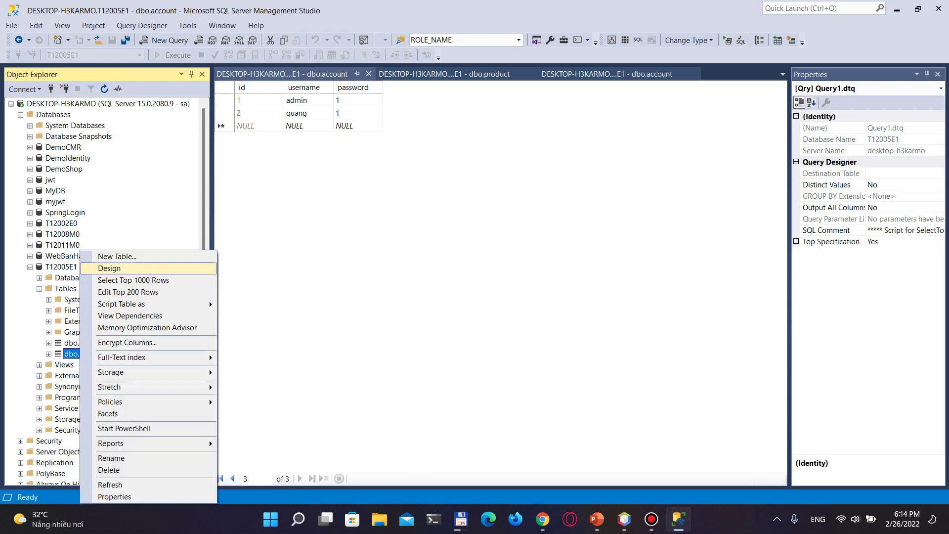
{"action": "key", "text": "Down"}
{"action": "key", "text": "Return"}
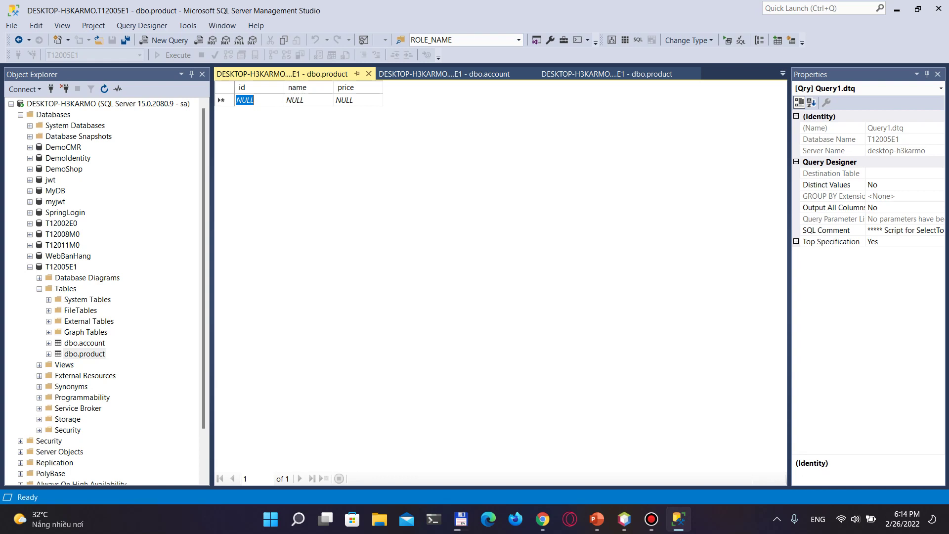
{"action": "left_click", "coordinate": [295, 100]}
{"action": "type", "text": "Product 1"}
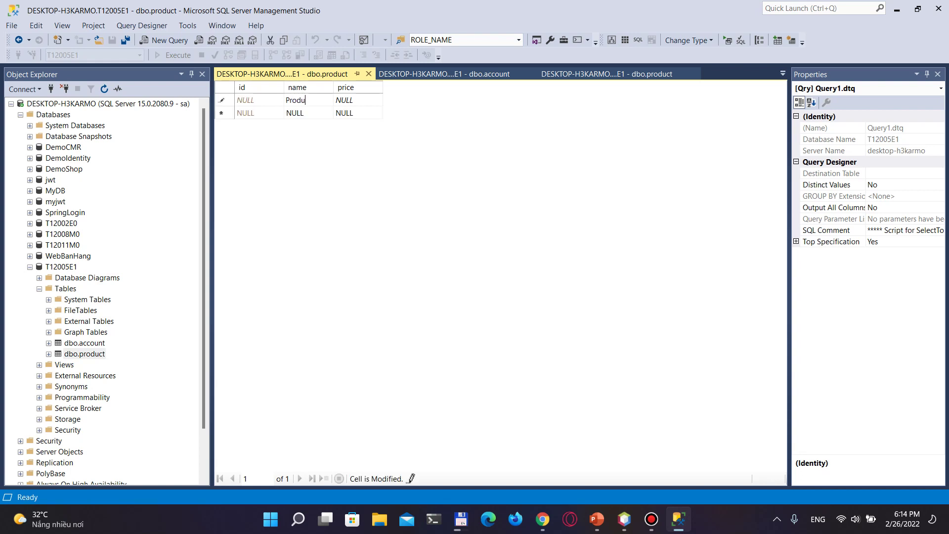
{"action": "key", "text": "Tab"}
{"action": "type", "text": "10"}
{"action": "key", "text": "Tab"}
Add Product 2 priced 15 and Product 11 priced 30
{"action": "type", "text": "Product 2"}
{"action": "key", "text": "Tab"}
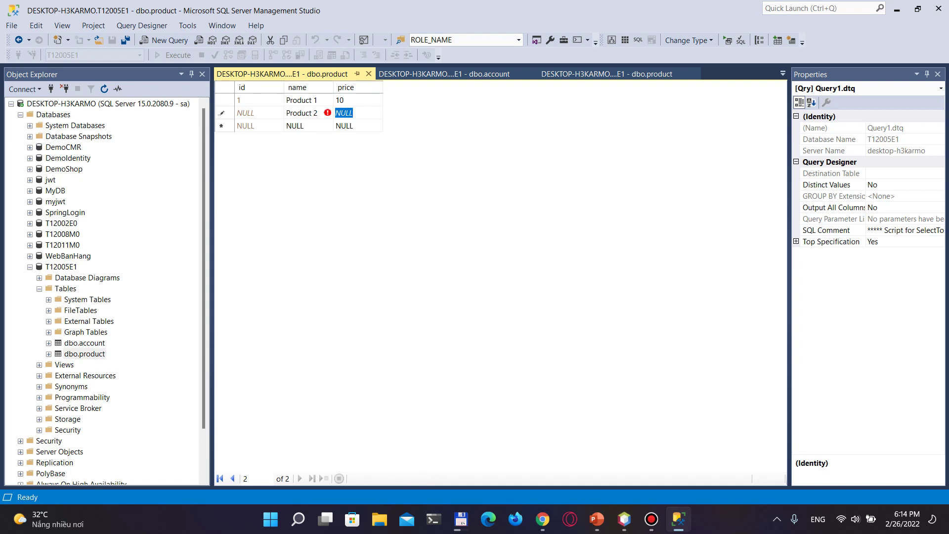
{"action": "type", "text": "15"}
{"action": "key", "text": "Tab"}
{"action": "key", "text": "Tab"}
{"action": "type", "text": "Product 11"}
{"action": "key", "text": "Tab"}
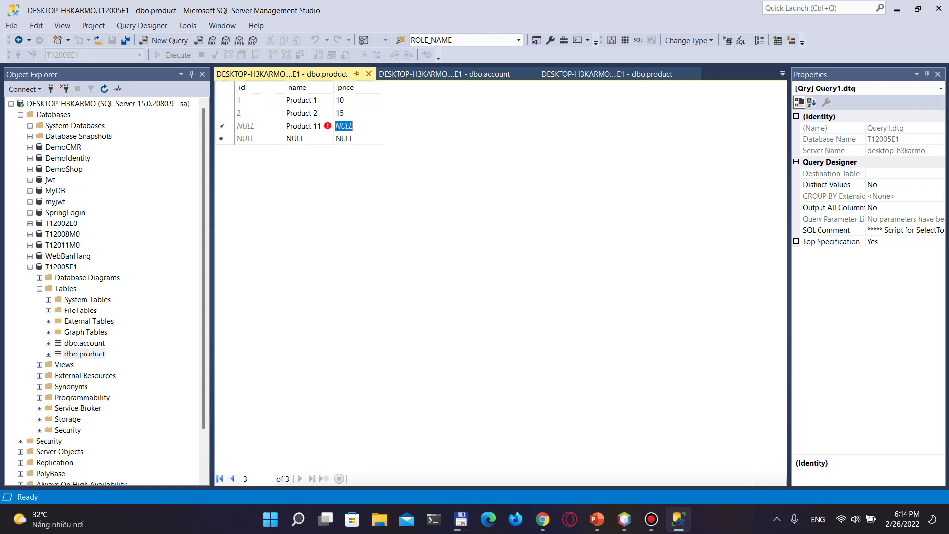
{"action": "type", "text": "30"}
{"action": "key", "text": "Tab"}
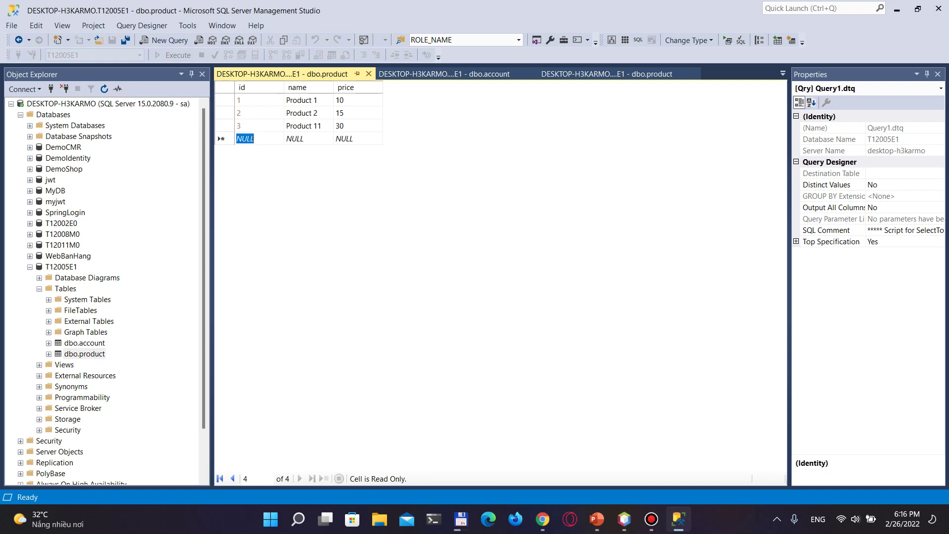
Switch to the Apache NetBeans IDE 12.4 window from the taskbar
{"action": "mouse_move", "coordinate": [652, 519]}
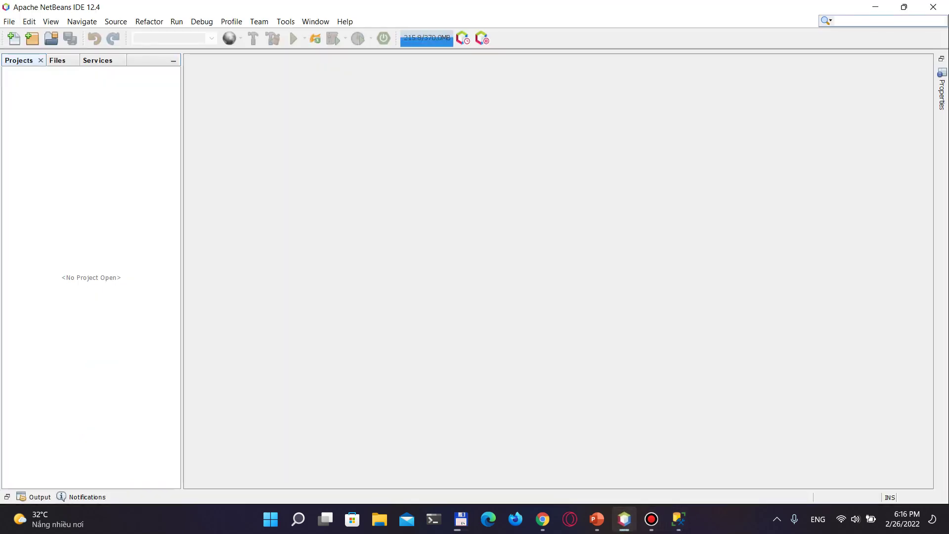
Create Enterprise Application DemoJPQL on Payara Server with default EJB and web modules
{"action": "key", "text": "alt+f"}
{"action": "key", "text": "Down"}
{"action": "key", "text": "Return"}
{"action": "right_click", "coordinate": [74, 140]}
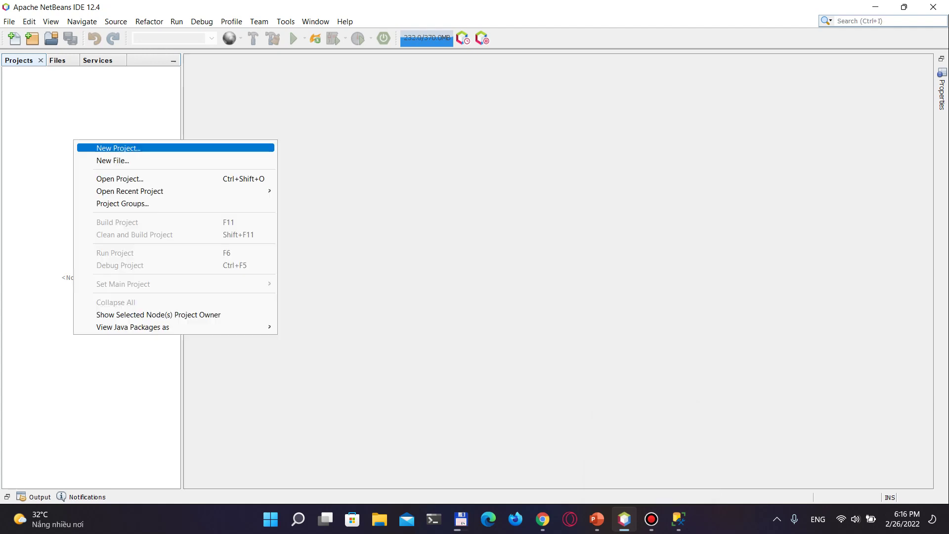
{"action": "left_click", "coordinate": [114, 147]}
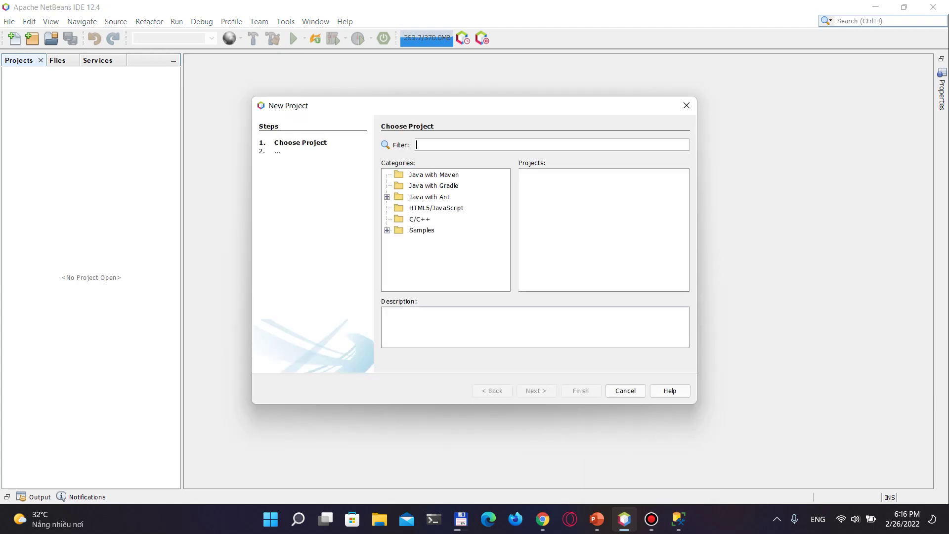
{"action": "key", "text": "Tab"}
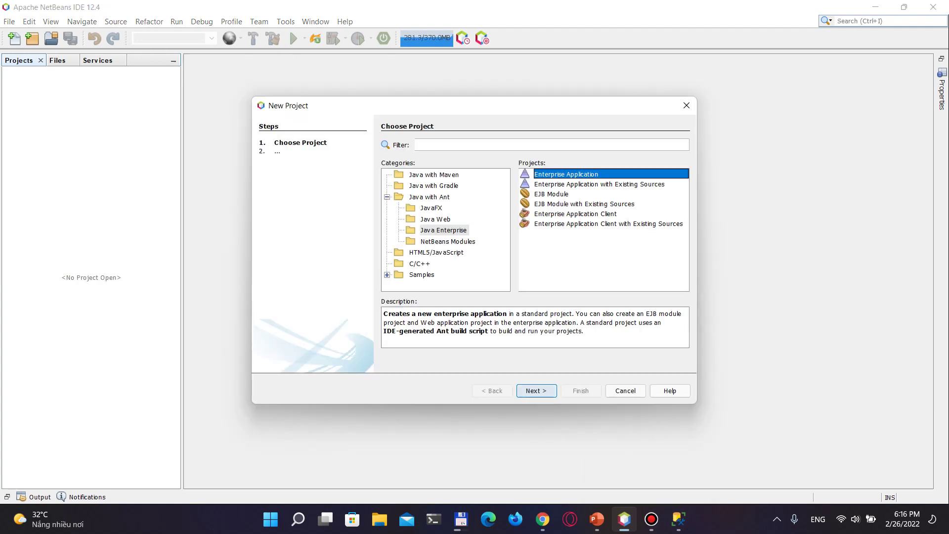
{"action": "key", "text": "Tab"}
{"action": "key", "text": "Return"}
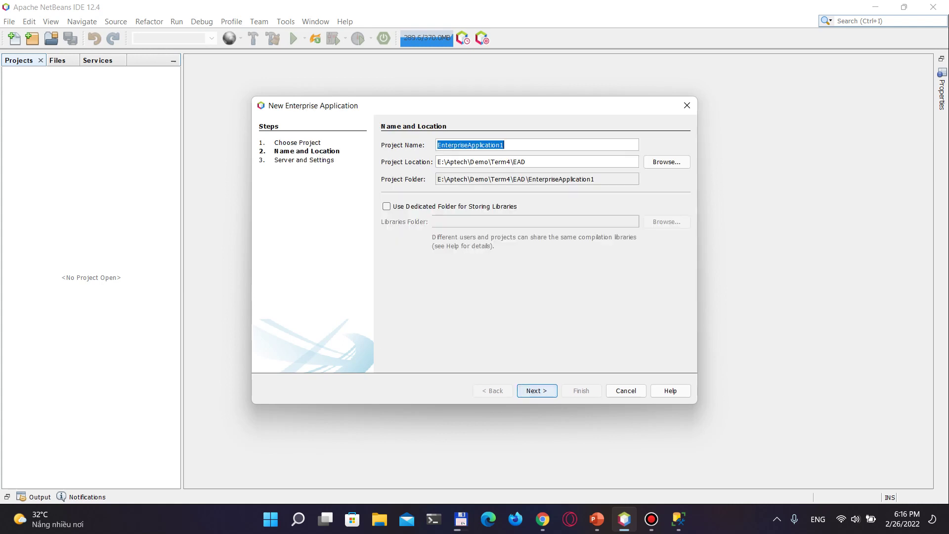
{"action": "type", "text": "Demo"}
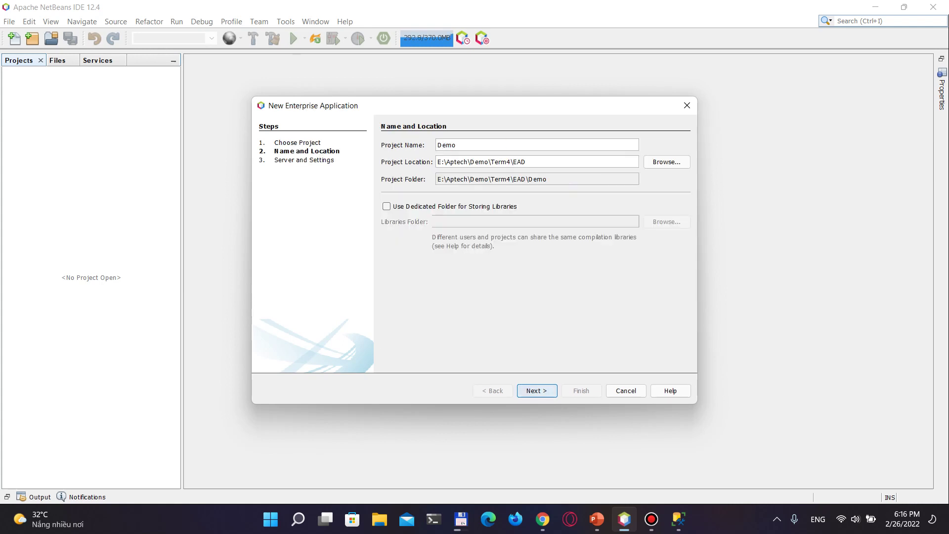
{"action": "type", "text": "JPQL"}
{"action": "key", "text": "Return"}
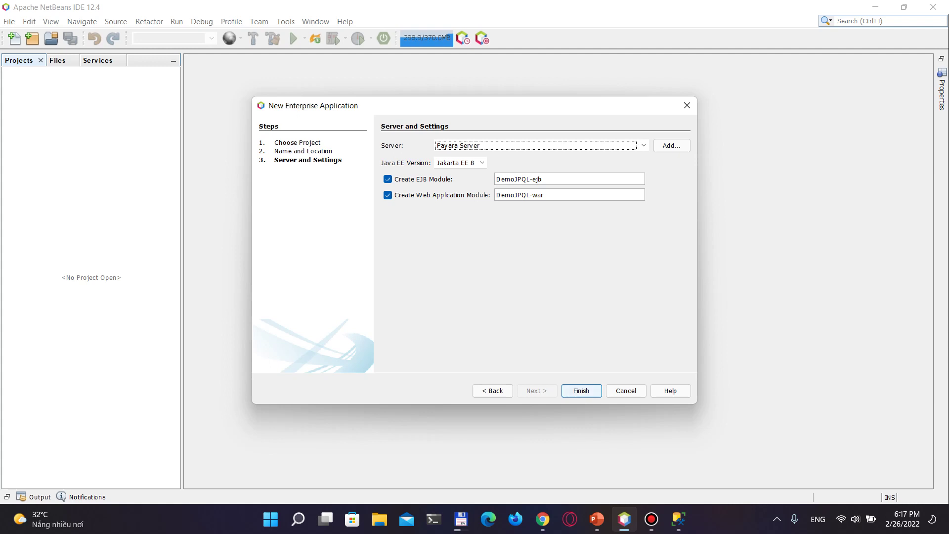
{"action": "key", "text": "Return"}
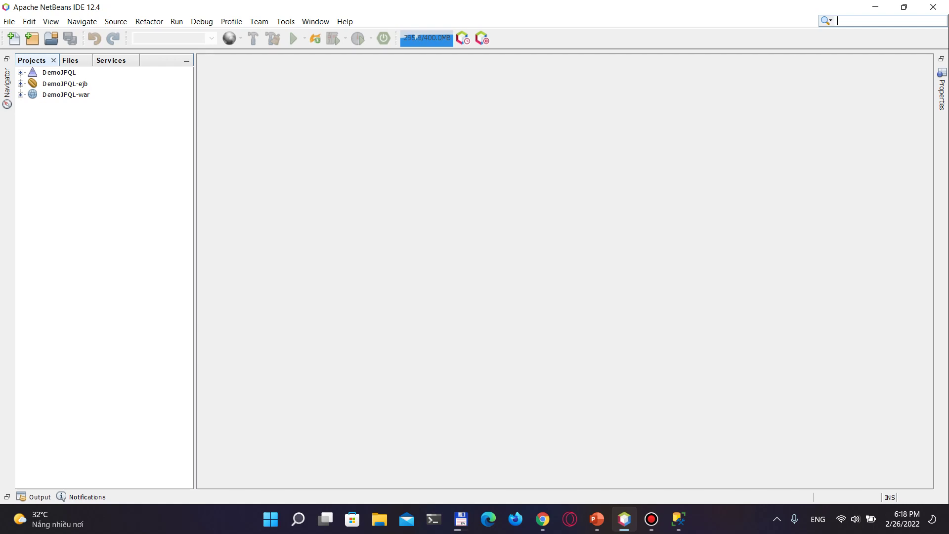
Check the DemoJPQL-ejb module's context menu, then dismiss it
{"action": "right_click", "coordinate": [87, 83]}
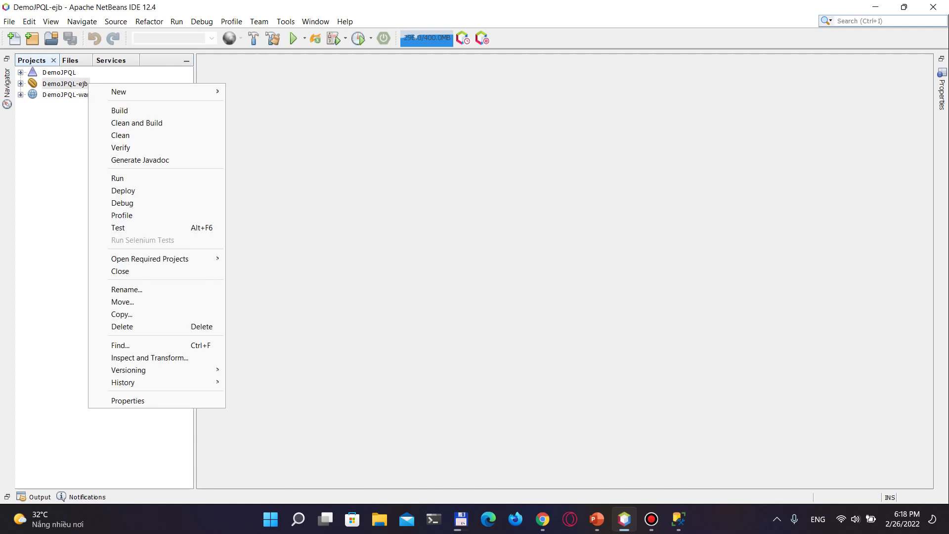
{"action": "key", "text": "Escape"}
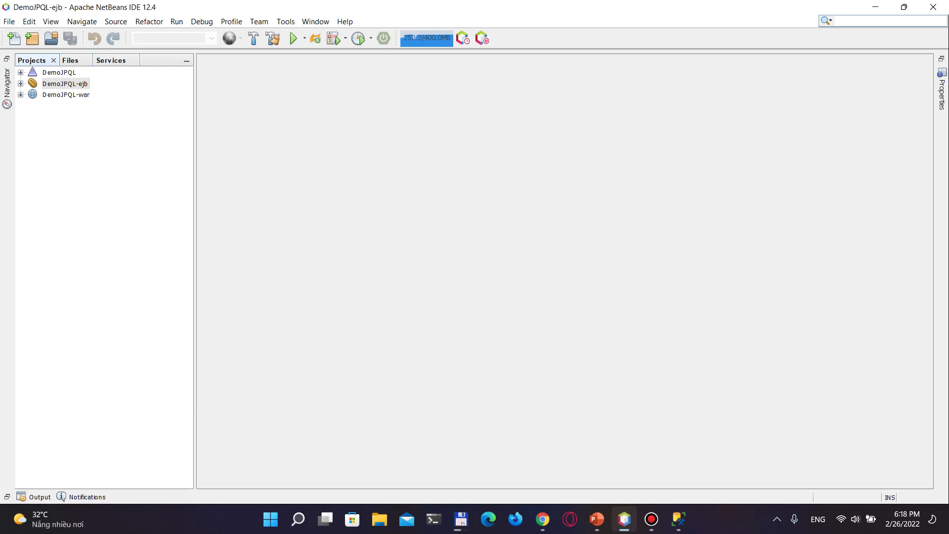
Start Payara Server from Servers in the Services tab
{"action": "key", "text": "ctrl+5"}
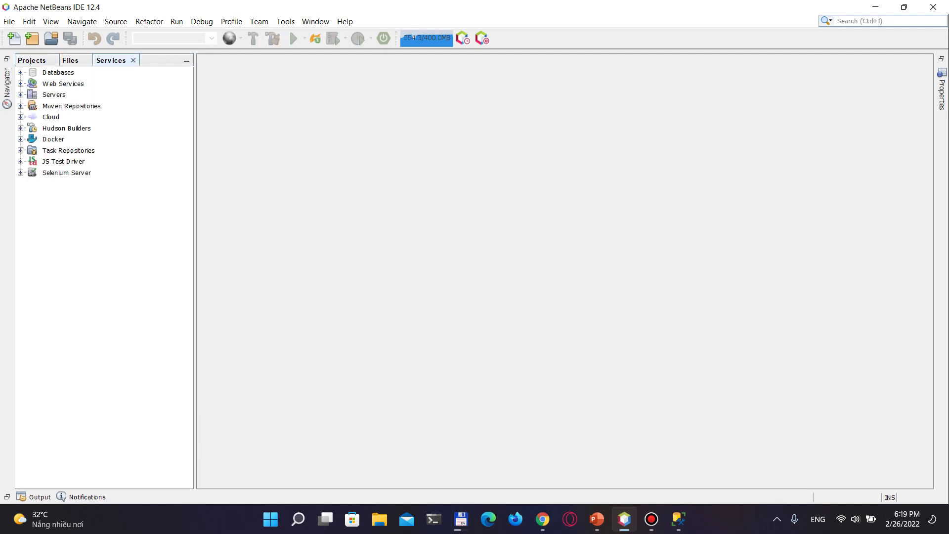
{"action": "left_click", "coordinate": [20, 94]}
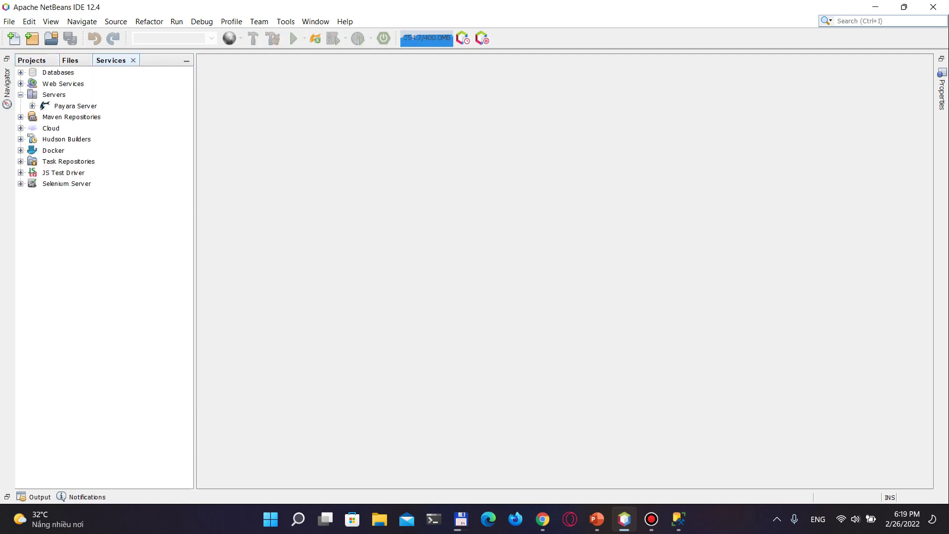
{"action": "right_click", "coordinate": [76, 105]}
{"action": "left_click", "coordinate": [99, 116]}
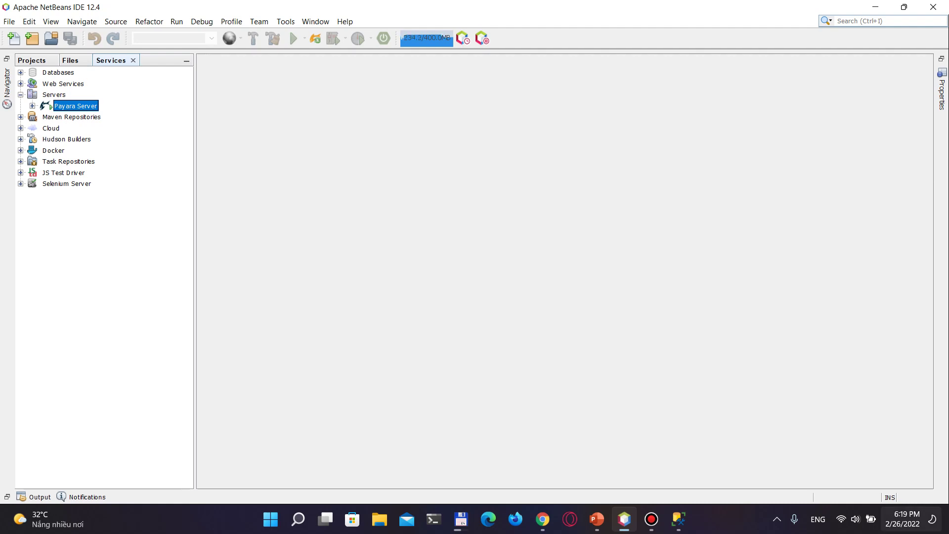
Open the running Payara Server's domain admin console
{"action": "left_click", "coordinate": [777, 519]}
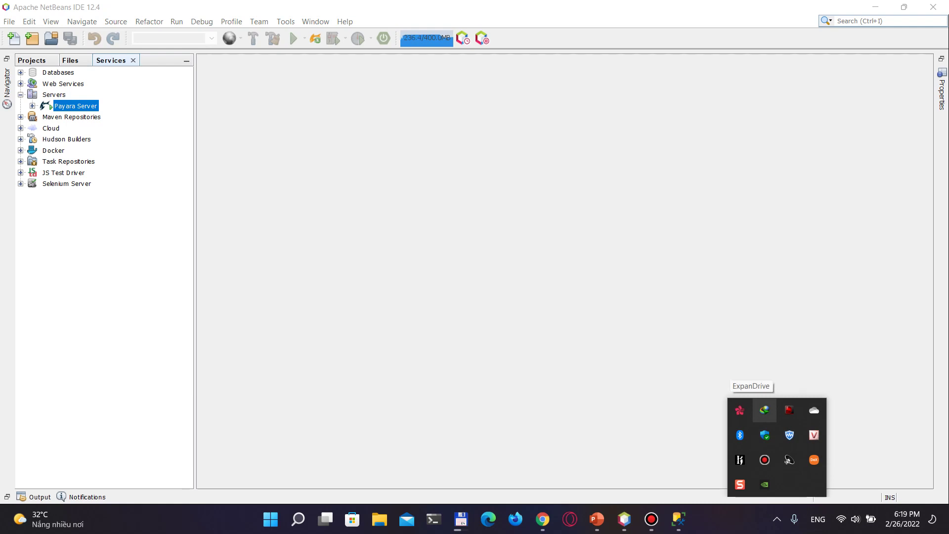
{"action": "mouse_move", "coordinate": [461, 519]}
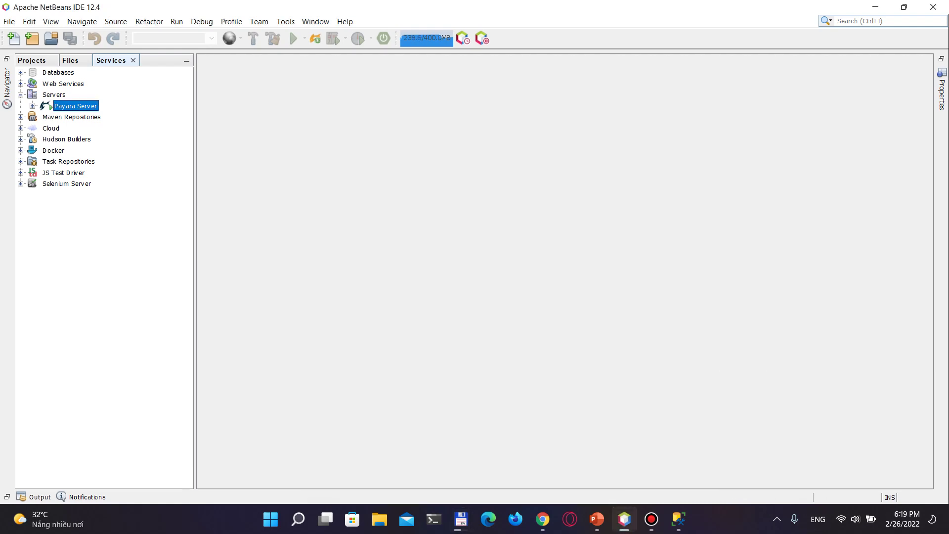
{"action": "key", "text": "Right"}
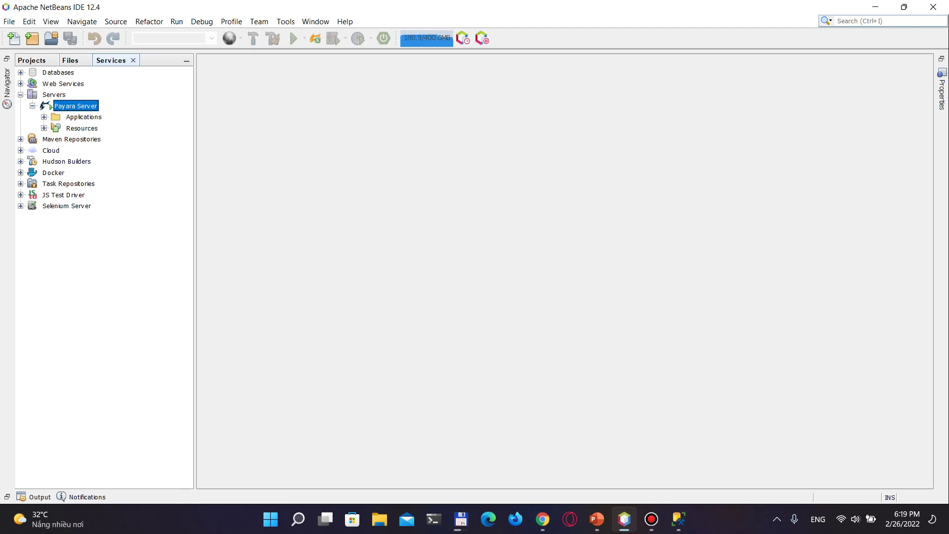
{"action": "right_click", "coordinate": [74, 106]}
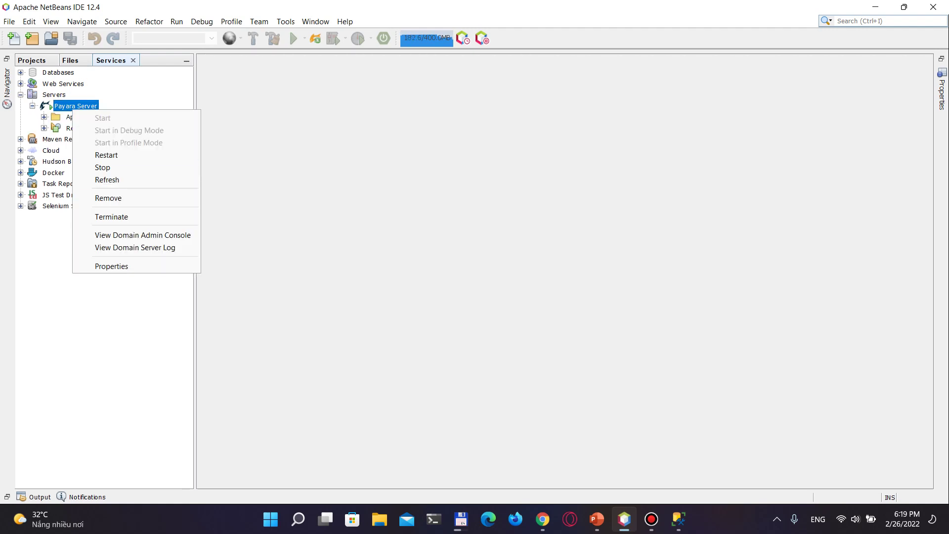
{"action": "left_click", "coordinate": [138, 234]}
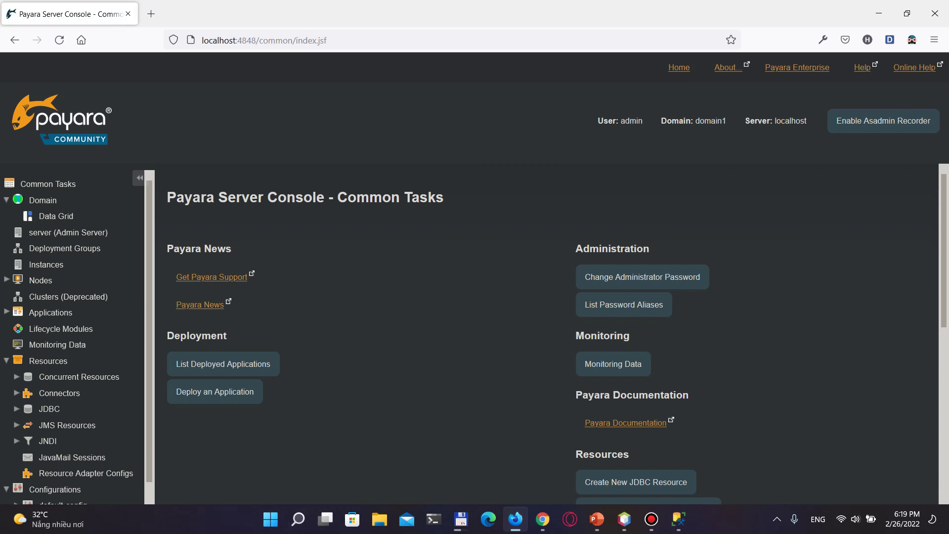
Wait for the Common Tasks page to load at localhost:4848
{"action": "mouse_move", "coordinate": [50, 518]}
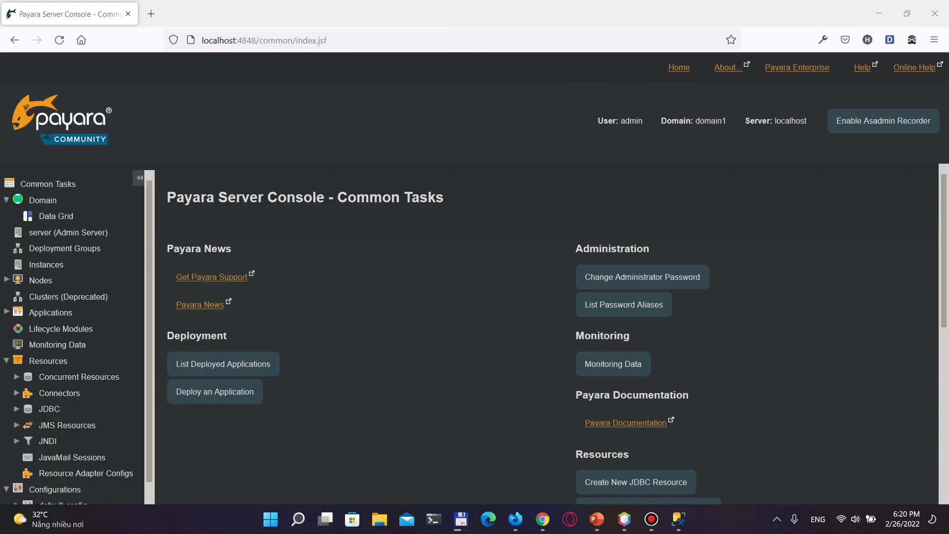
Delete the t12005e1 pool under Resources > JDBC > JDBC Connection Pools
{"action": "scroll", "coordinate": [69, 360], "scroll_direction": "down", "scroll_amount": 1}
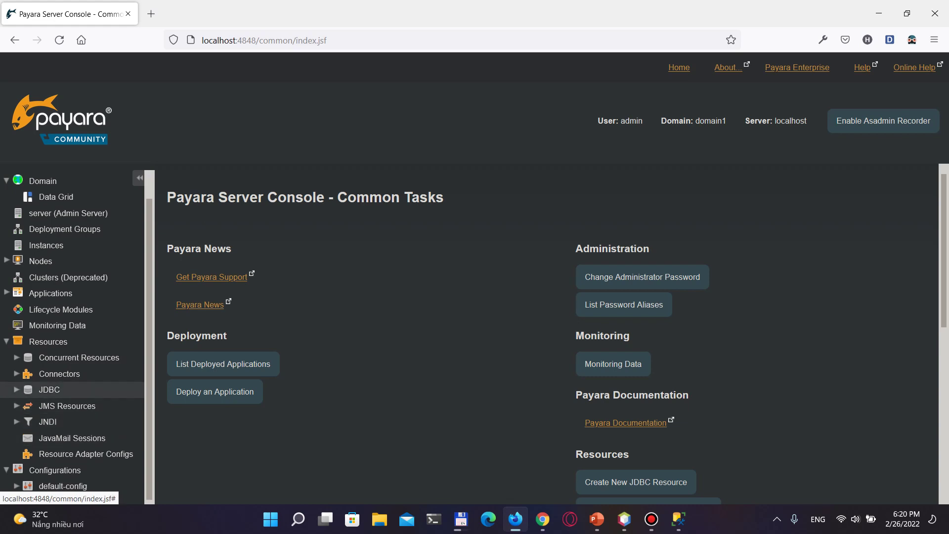
{"action": "left_click", "coordinate": [16, 389]}
{"action": "left_click", "coordinate": [26, 422]}
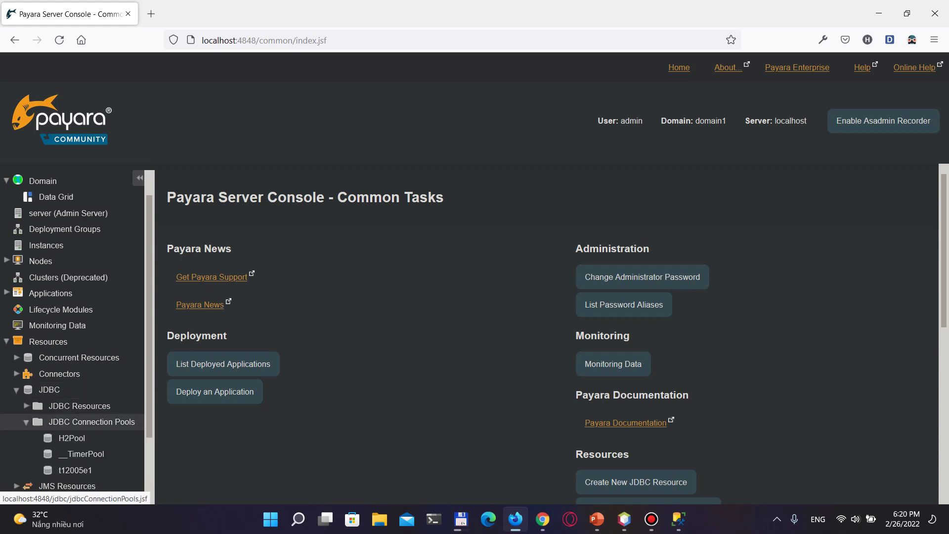
{"action": "left_click", "coordinate": [91, 422]}
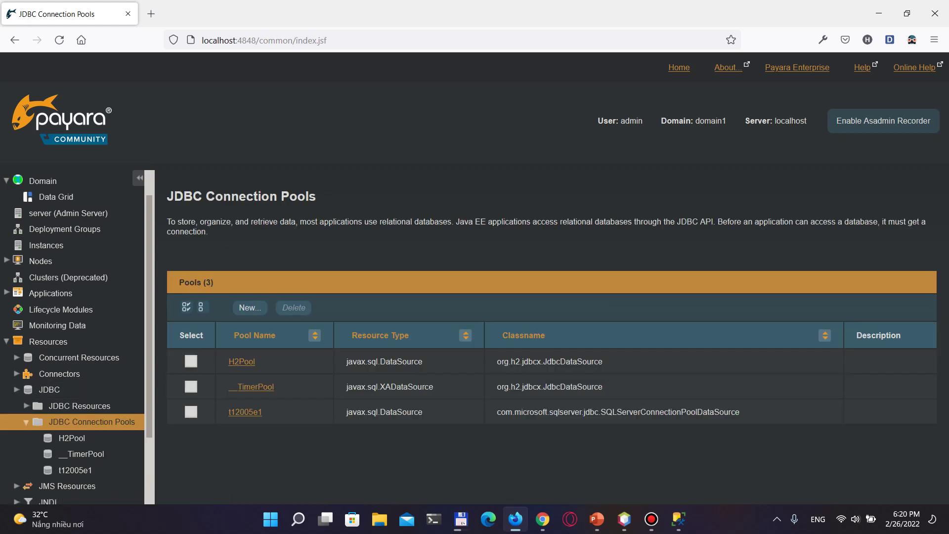
{"action": "left_click", "coordinate": [191, 412]}
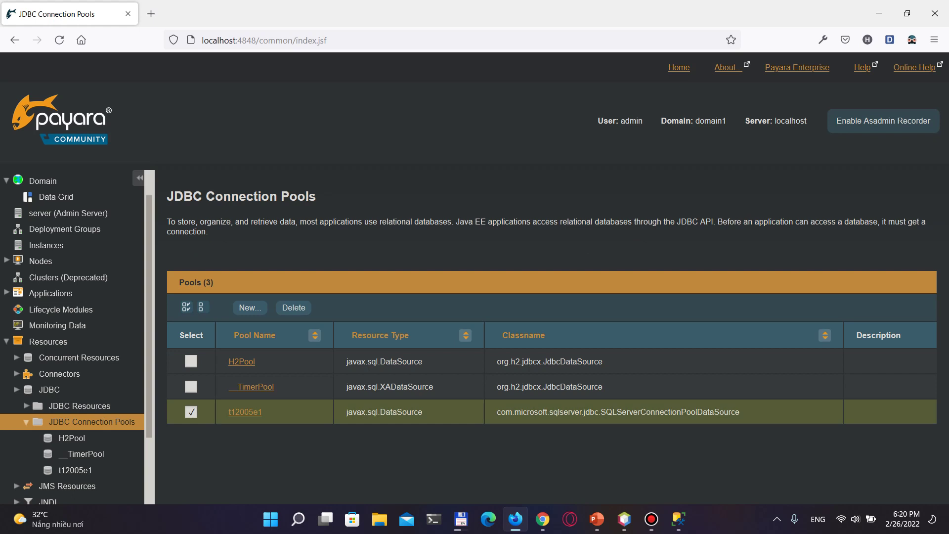
{"action": "left_click", "coordinate": [293, 307]}
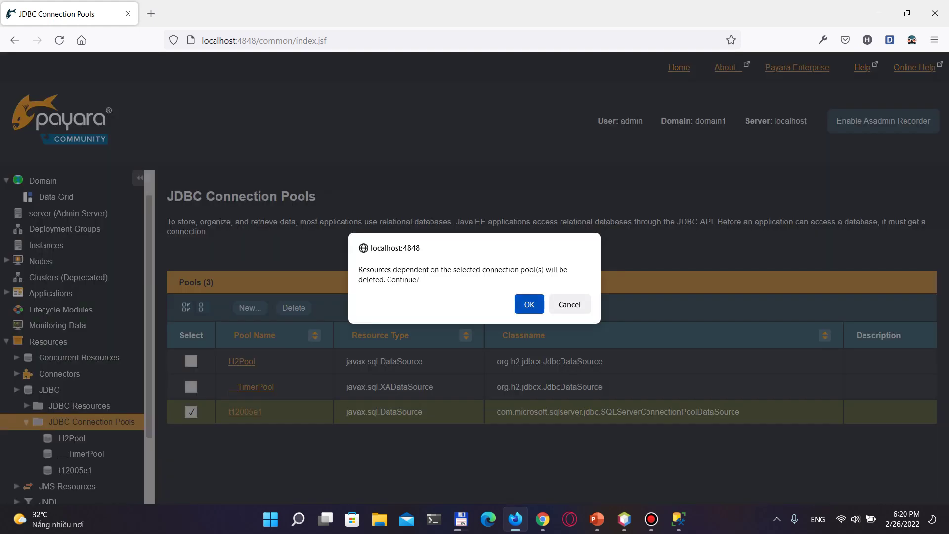
{"action": "key", "text": "Return"}
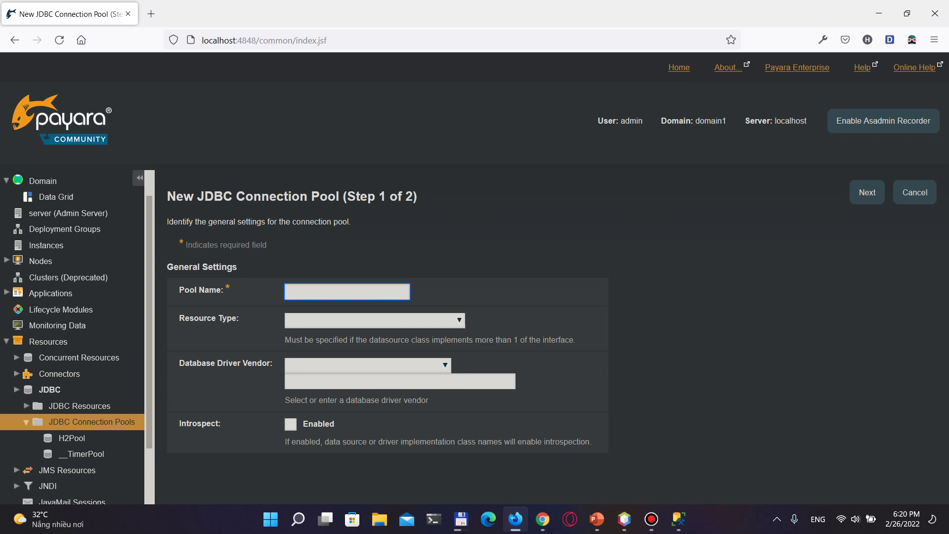
Name the new pool t12005pool with resource type javax.sql.DataSource
{"action": "type", "text": "t12005pool"}
{"action": "key", "text": "Tab"}
{"action": "key", "text": "alt+Down"}
{"action": "key", "text": "Down"}
{"action": "key", "text": "Return"}
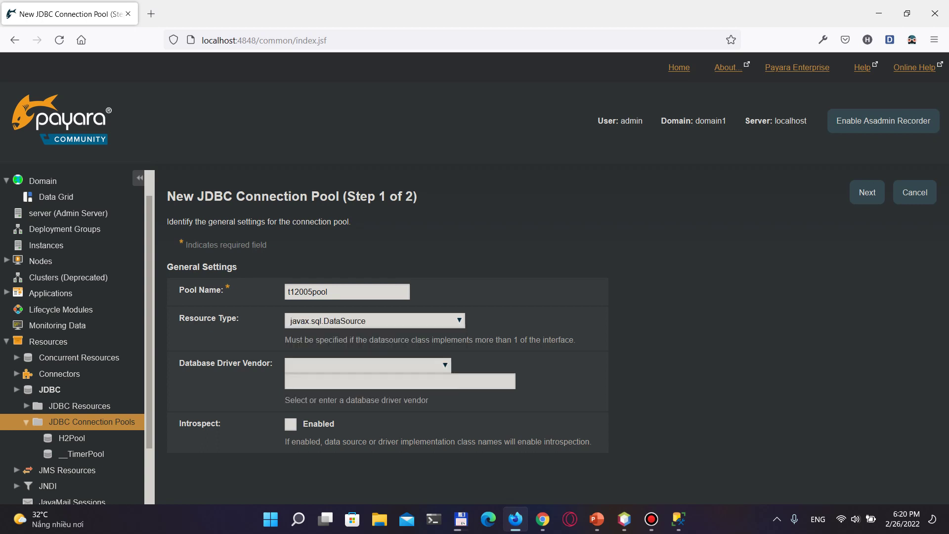
Choose MicrosoftSqlServer as the database driver vendor
{"action": "key", "text": "Tab"}
{"action": "key", "text": "alt+Down"}
{"action": "key", "text": "m"}
{"action": "key", "text": "y"}
{"action": "key", "text": "Up"}
{"action": "key", "text": "Down"}
{"action": "key", "text": "Down"}
{"action": "key", "text": "Down"}
{"action": "key", "text": "Escape"}
{"action": "key", "text": "alt+Down"}
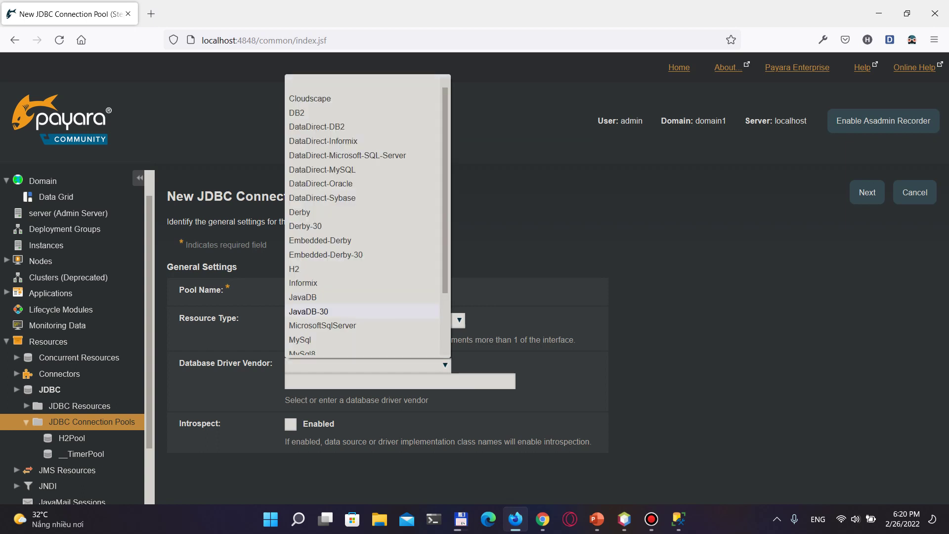
{"action": "key", "text": "Escape"}
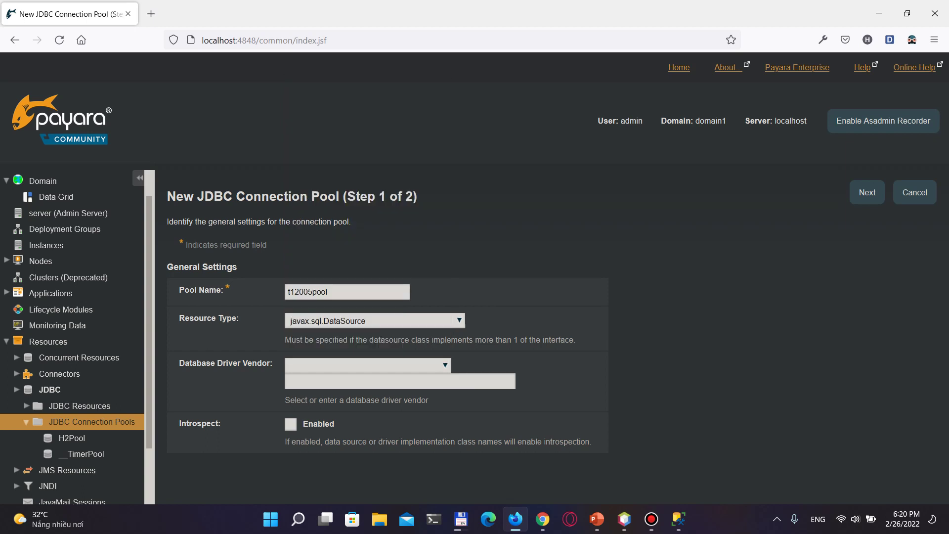
{"action": "key", "text": "alt+Down"}
{"action": "key", "text": "Up"}
{"action": "key", "text": "Up"}
{"action": "key", "text": "Down"}
{"action": "key", "text": "Down"}
{"action": "key", "text": "Down"}
{"action": "key", "text": "Down"}
{"action": "key", "text": "Up"}
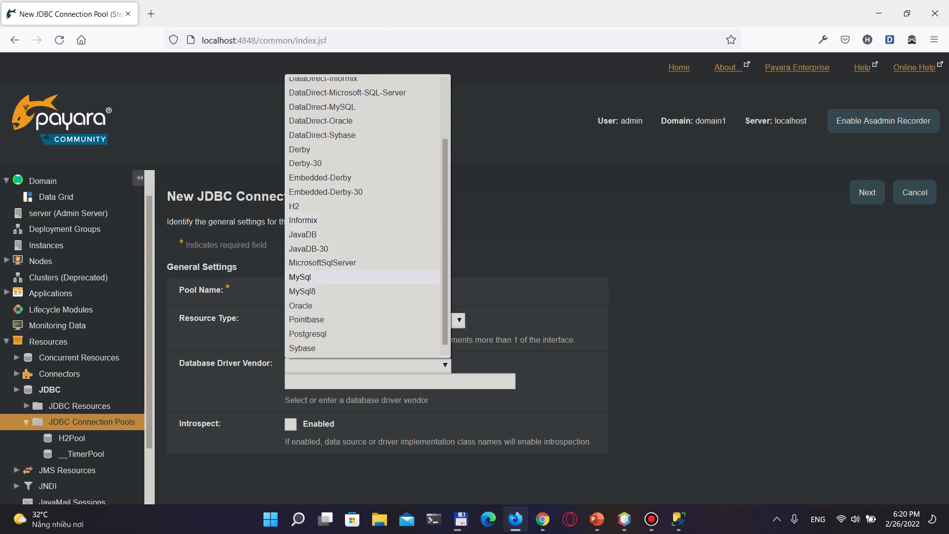
{"action": "key", "text": "Up"}
{"action": "key", "text": "Return"}
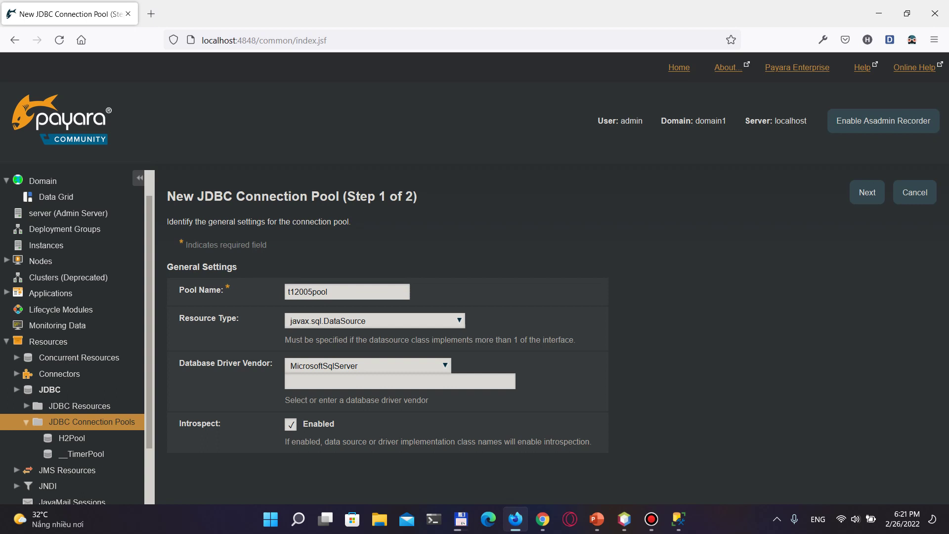
Advance to the pool's Additional Properties and check the T12005E1 database name in SQL Server Management Studio
{"action": "left_click", "coordinate": [867, 192]}
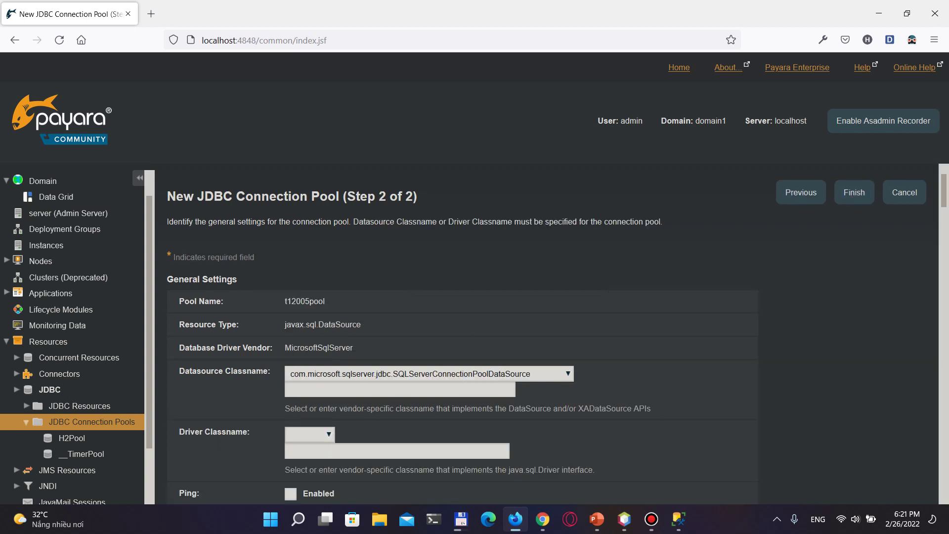
{"action": "scroll", "coordinate": [557, 334], "scroll_direction": "down", "scroll_amount": 2}
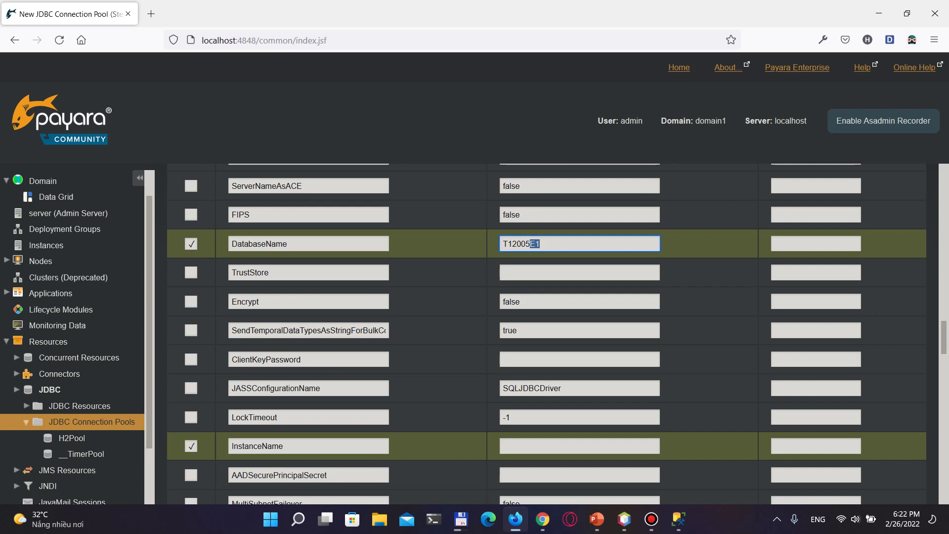
{"action": "left_click", "coordinate": [503, 446]}
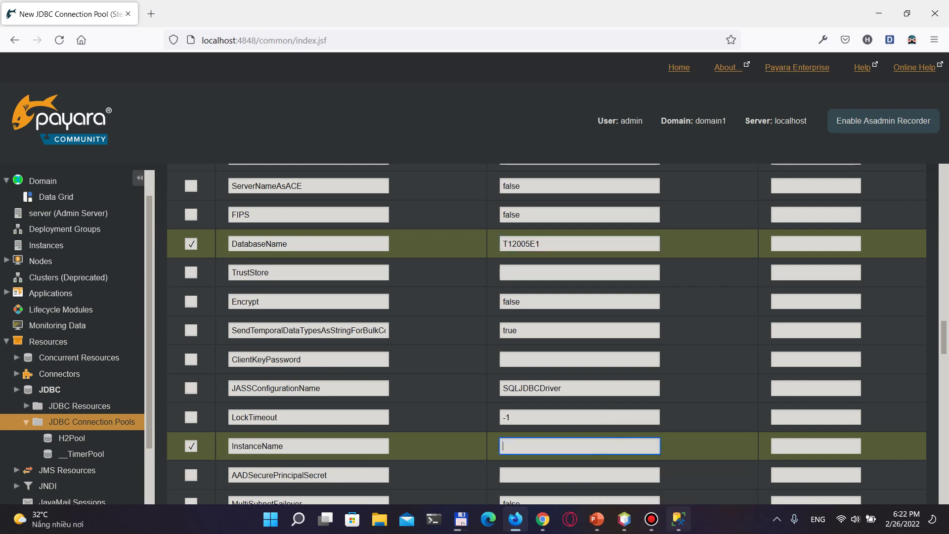
{"action": "left_click", "coordinate": [678, 519]}
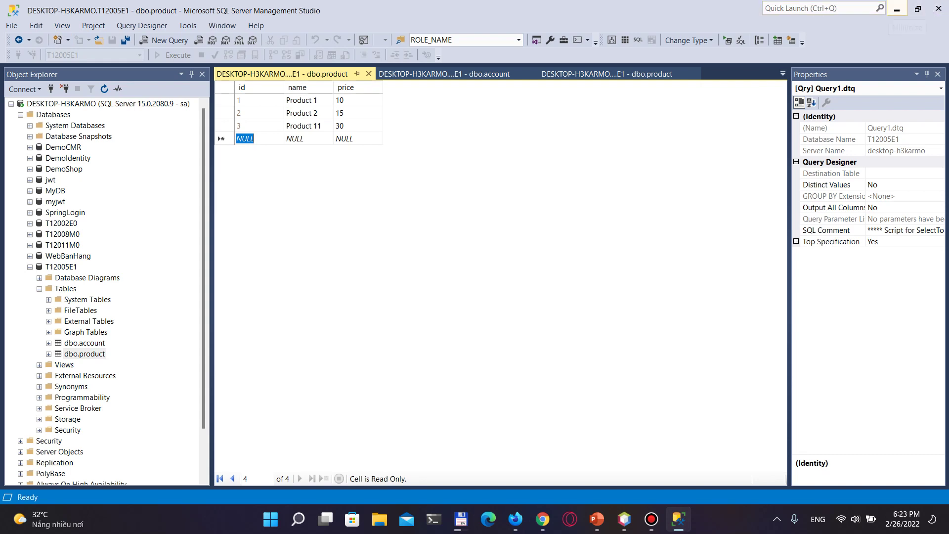
Back in the pool properties, enable the User property row
{"action": "left_click", "coordinate": [896, 9]}
{"action": "scroll", "coordinate": [544, 334], "scroll_direction": "down", "scroll_amount": 3}
{"action": "scroll", "coordinate": [544, 333], "scroll_direction": "down", "scroll_amount": 5}
{"action": "left_click", "coordinate": [190, 489]}
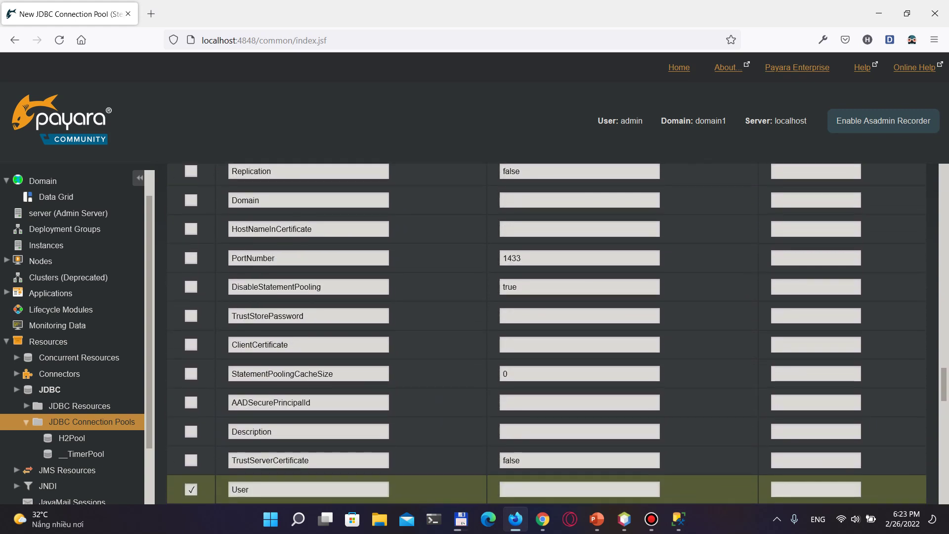
Enter the database login user and set URL to jdbc:sqlserver://localhost:1433;databaseName=T12005E1
{"action": "left_click", "coordinate": [580, 490]}
{"action": "type", "text": "sa"}
{"action": "scroll", "coordinate": [544, 334], "scroll_direction": "down", "scroll_amount": 4}
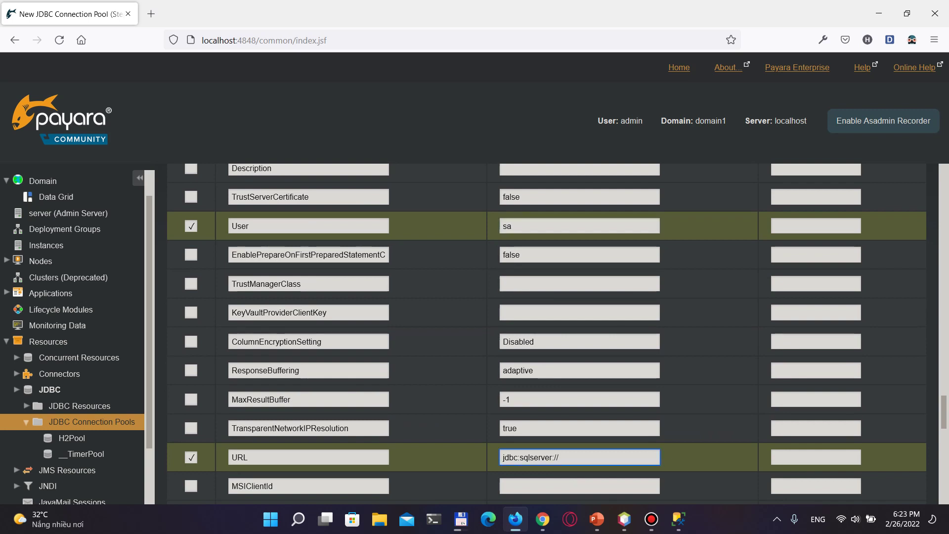
{"action": "type", "text": "localhost"}
{"action": "type", "text": ":1433;databaseName=T120-"}
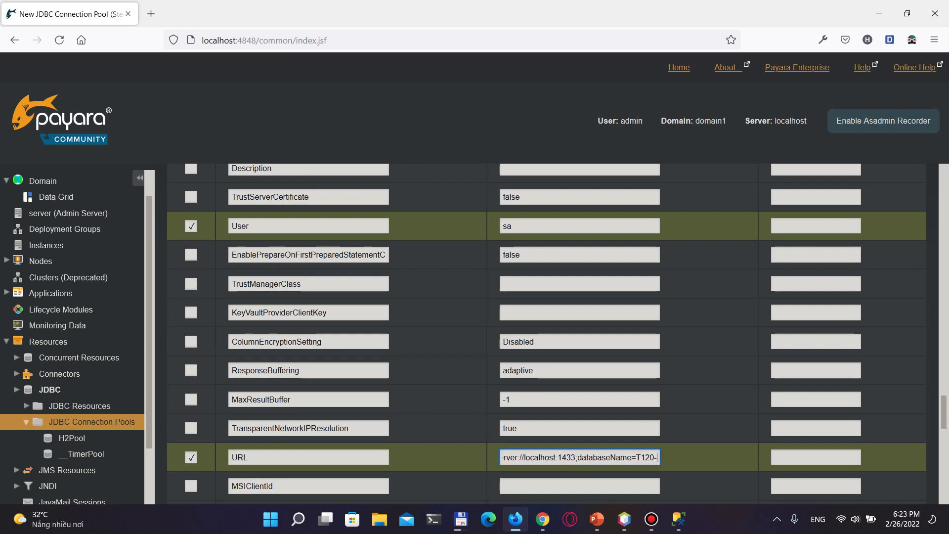
{"action": "key", "text": "BackSpace"}
{"action": "type", "text": "05E1"}
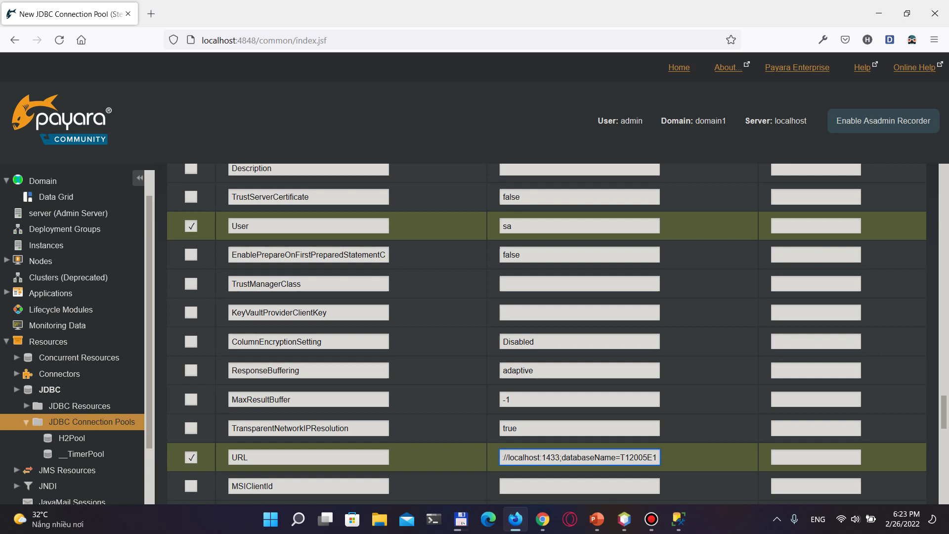
Enter the pool password, set ServerName to localhost, and finish creating t12005pool
{"action": "scroll", "coordinate": [556, 334], "scroll_direction": "down", "scroll_amount": 3}
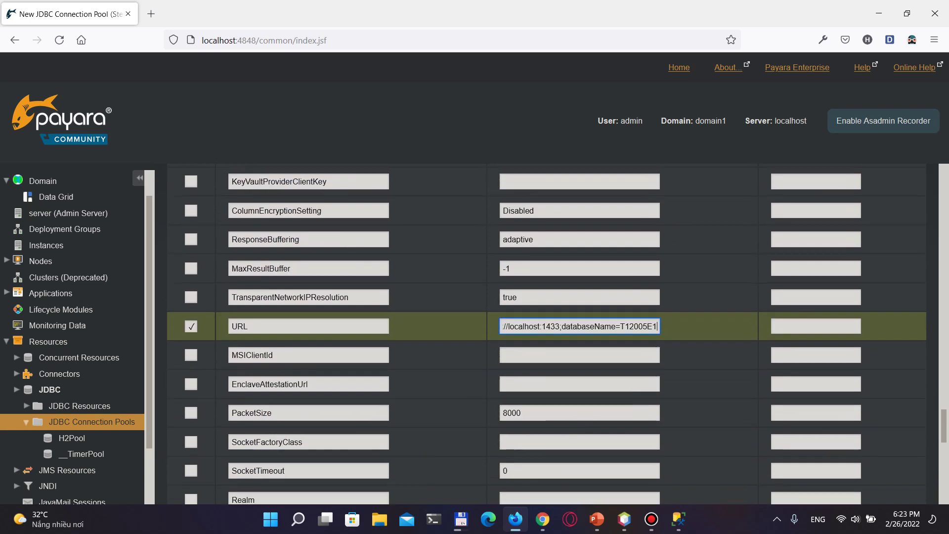
{"action": "scroll", "coordinate": [556, 334], "scroll_direction": "down", "scroll_amount": 1}
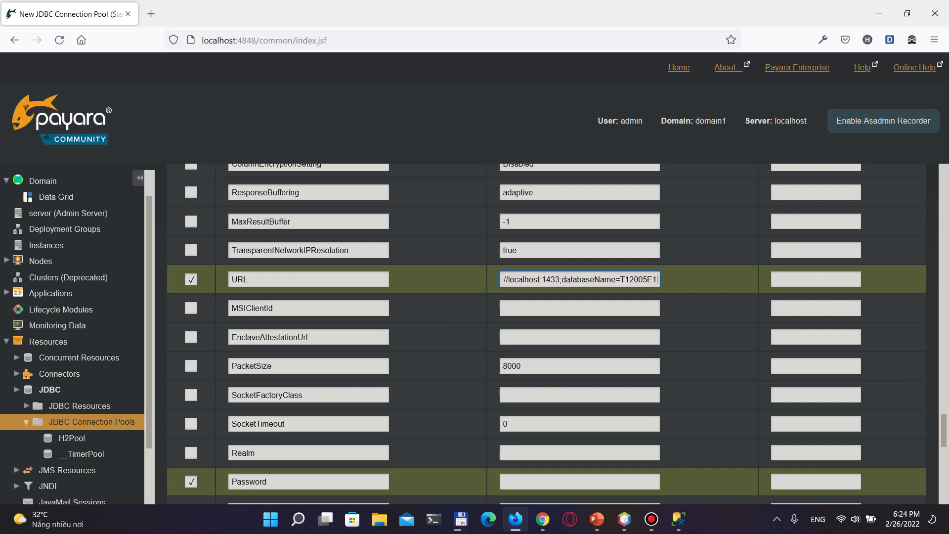
{"action": "scroll", "coordinate": [546, 334], "scroll_direction": "down", "scroll_amount": 2}
{"action": "type", "text": "1"}
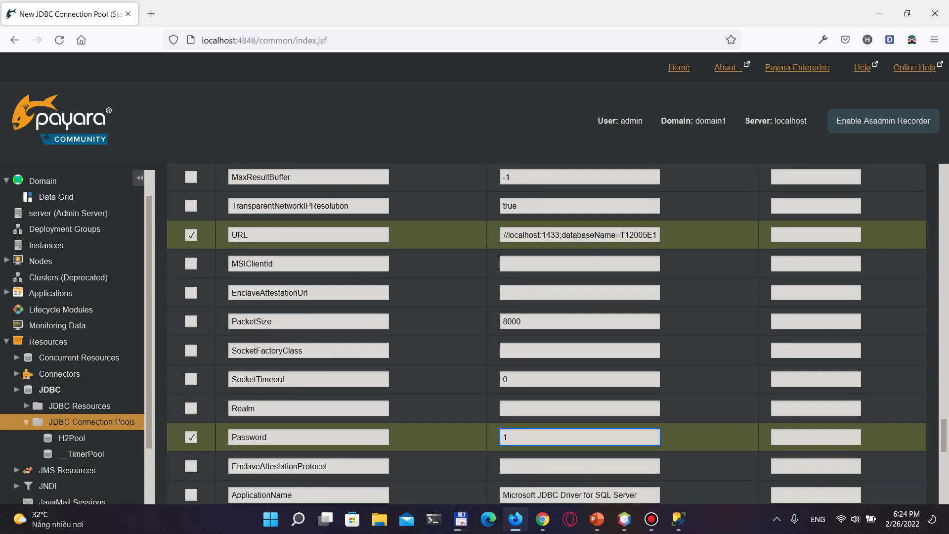
{"action": "scroll", "coordinate": [547, 333], "scroll_direction": "down", "scroll_amount": 2}
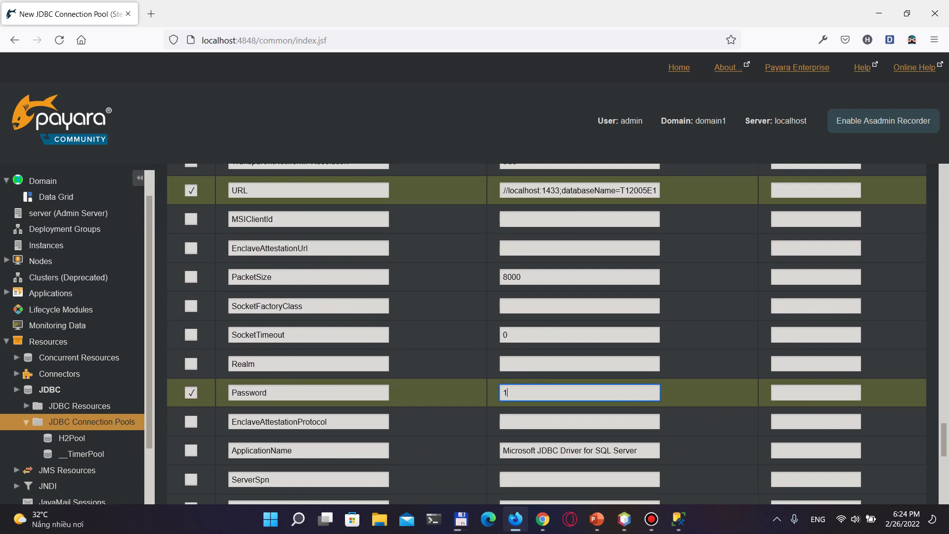
{"action": "scroll", "coordinate": [546, 334], "scroll_direction": "down", "scroll_amount": 4}
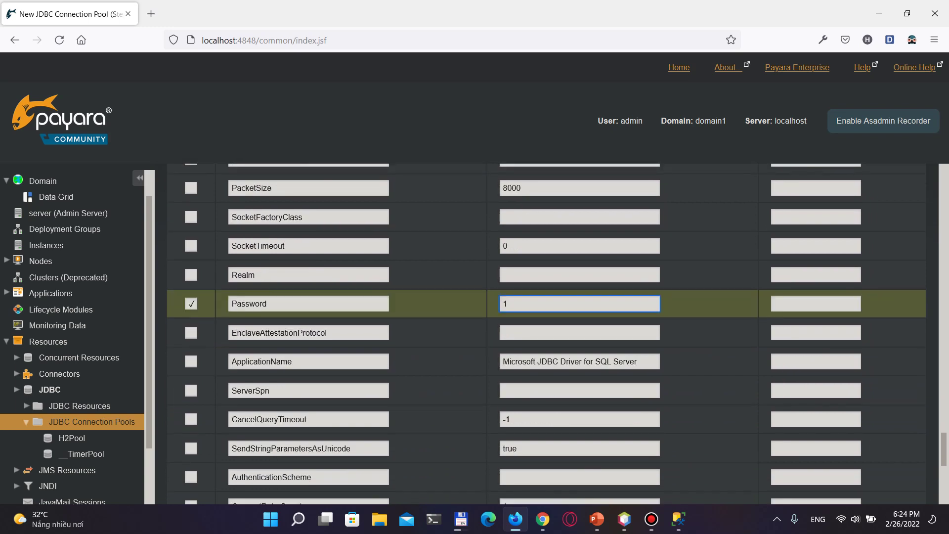
{"action": "scroll", "coordinate": [547, 334], "scroll_direction": "down", "scroll_amount": 6}
{"action": "type", "text": "localhost"}
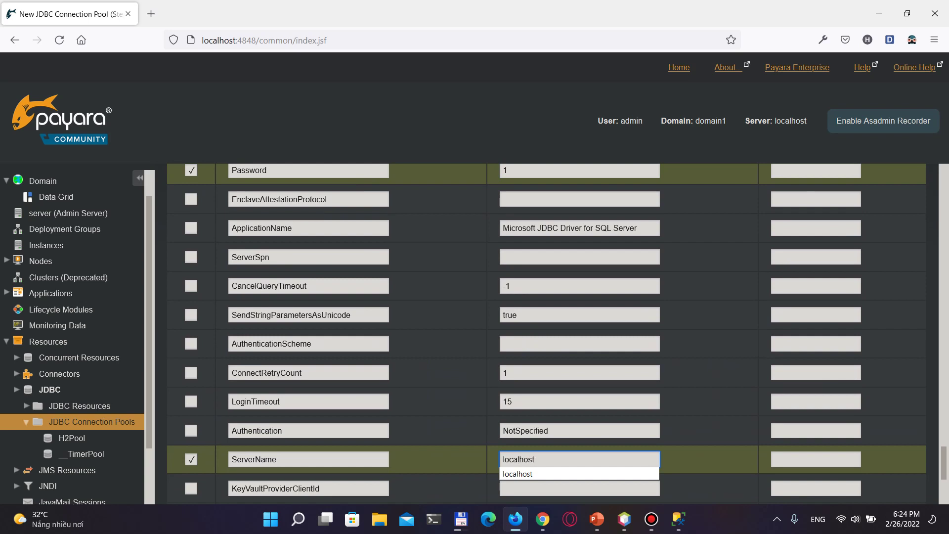
{"action": "key", "text": "Tab"}
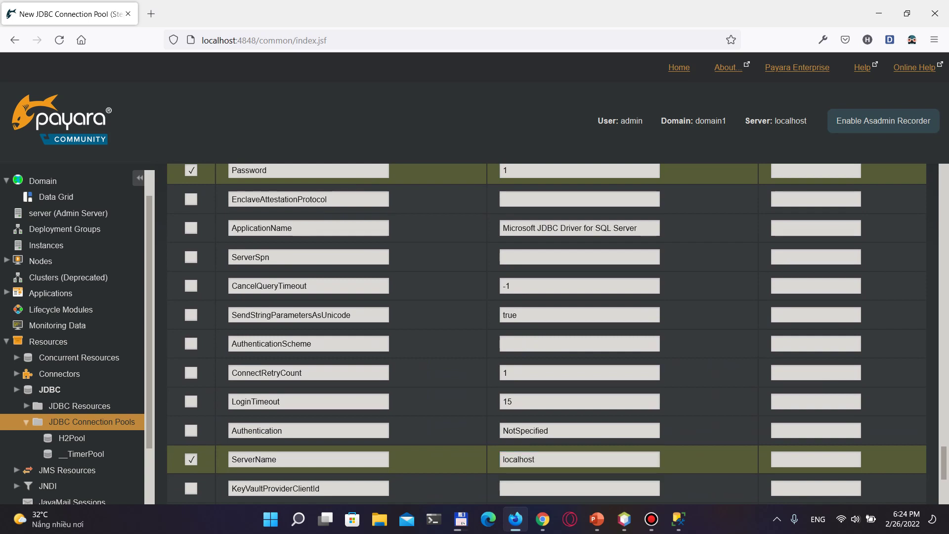
{"action": "scroll", "coordinate": [557, 332], "scroll_direction": "down", "scroll_amount": 3}
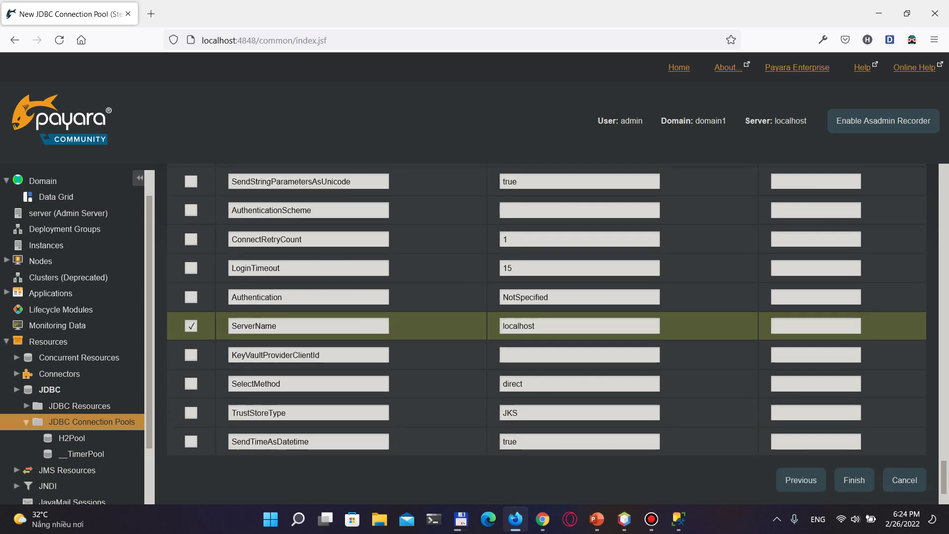
{"action": "left_click", "coordinate": [854, 480]}
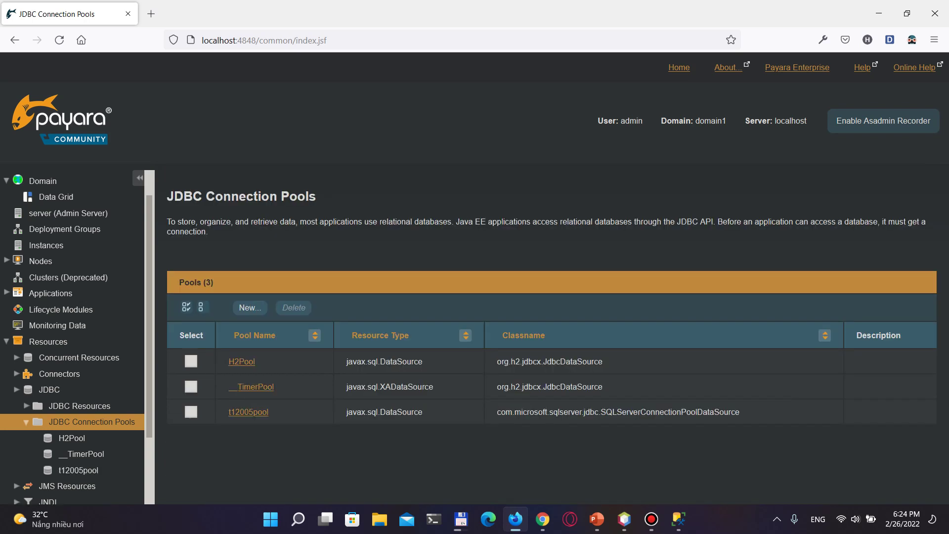
Open t12005pool, ping it successfully against T12005E1, and save its settings
{"action": "left_click", "coordinate": [248, 411]}
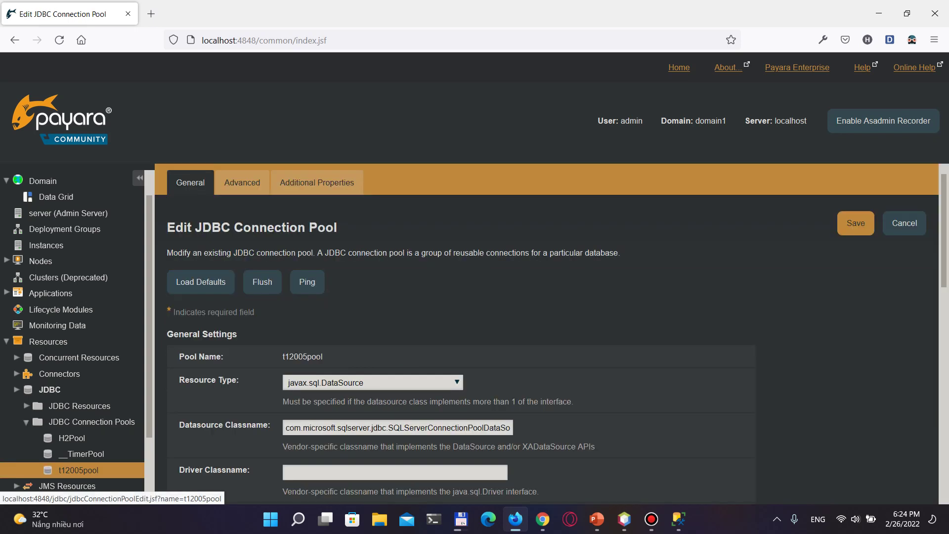
{"action": "left_click", "coordinate": [307, 281]}
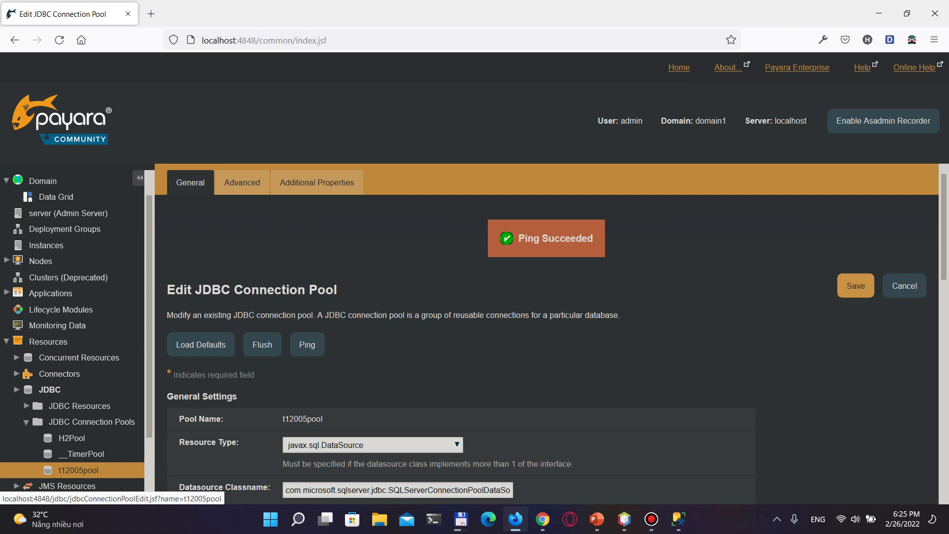
{"action": "left_click", "coordinate": [856, 286]}
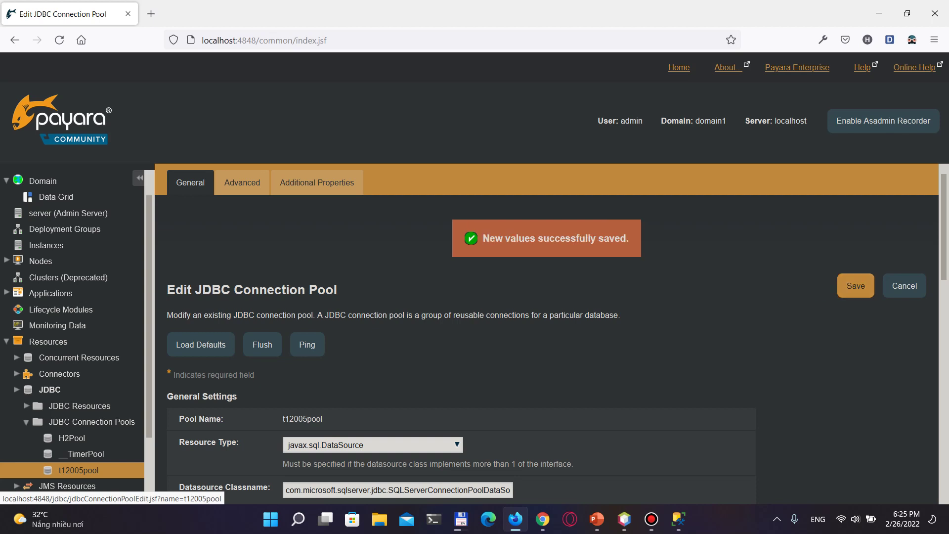
Create a new JDBC resource named jdbc/t12005pool on the t12005pool pool, then return to NetBeans
{"action": "left_click", "coordinate": [79, 405]}
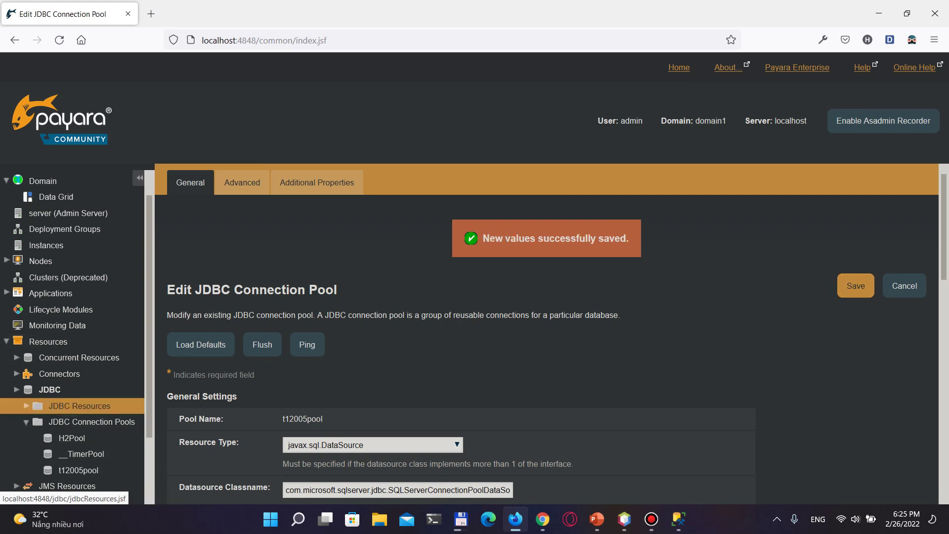
{"action": "left_click", "coordinate": [250, 297]}
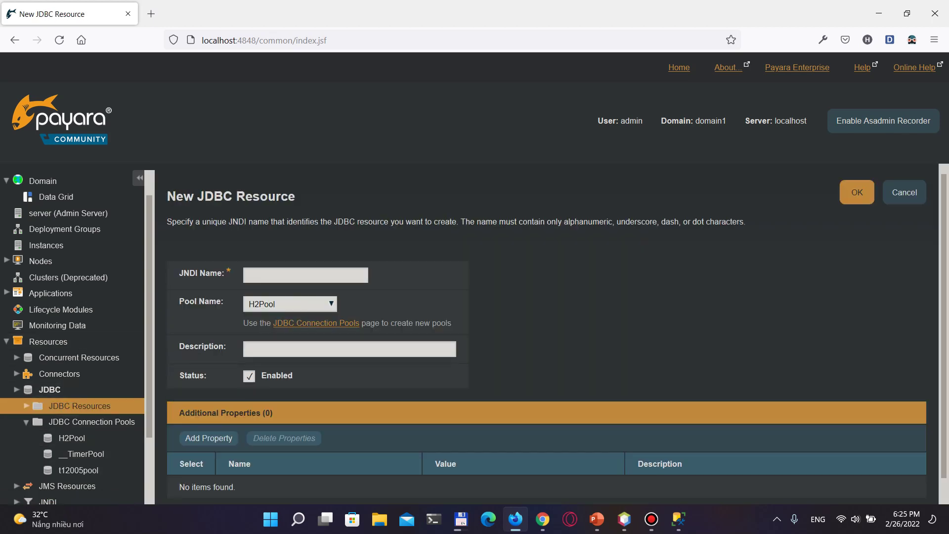
{"action": "left_click", "coordinate": [306, 274]}
{"action": "type", "text": "j"}
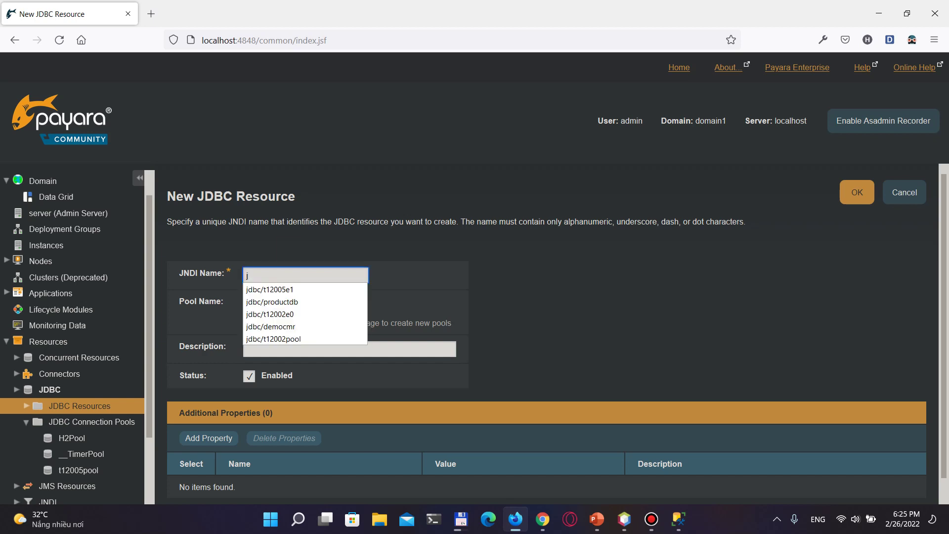
{"action": "key", "text": "Down"}
{"action": "type", "text": "\\"}
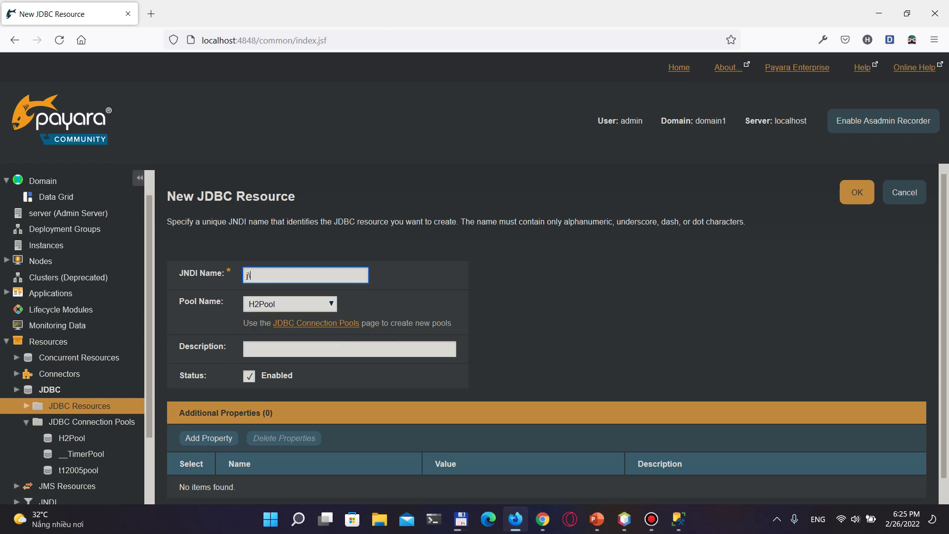
{"action": "key", "text": "BackSpace"}
{"action": "type", "text": "d"}
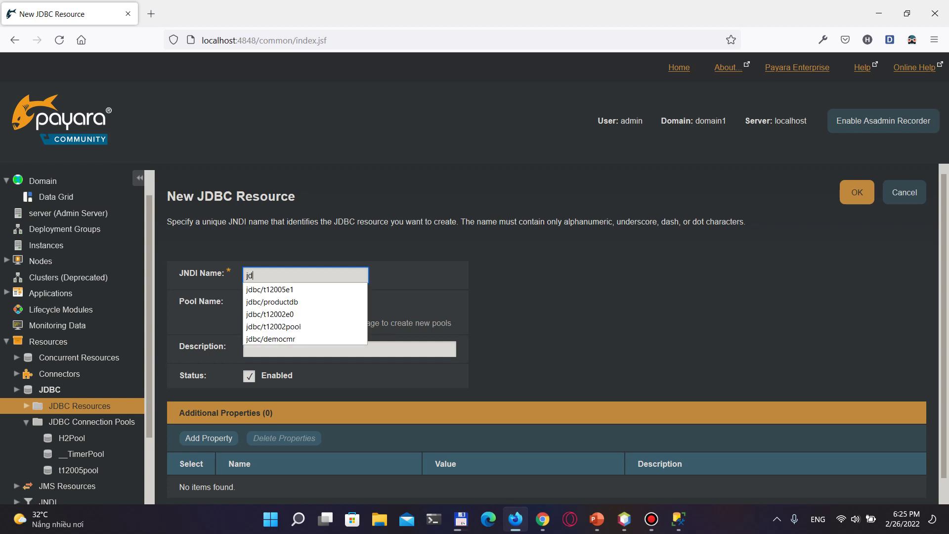
{"action": "key", "text": "Down"}
{"action": "key", "text": "Return"}
{"action": "key", "text": "BackSpace"}
{"action": "key", "text": "BackSpace"}
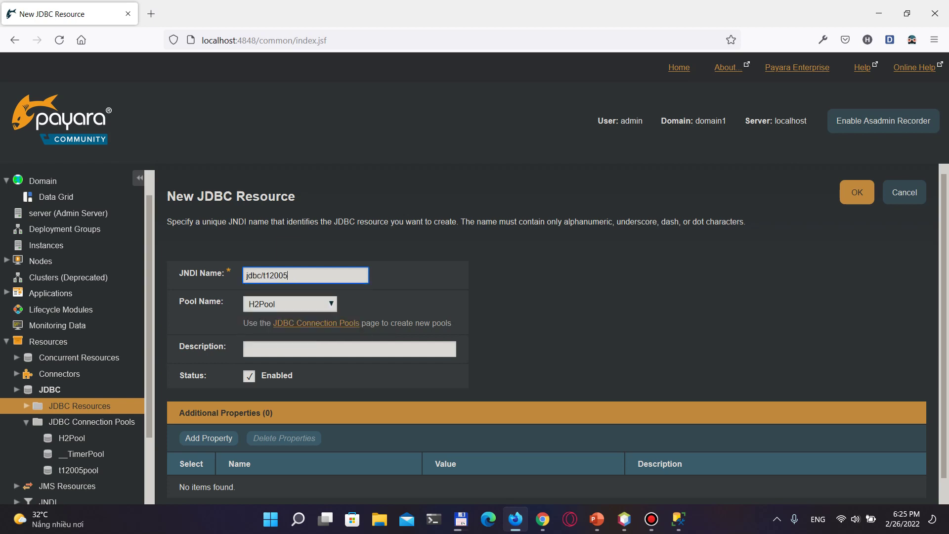
{"action": "type", "text": "pool"}
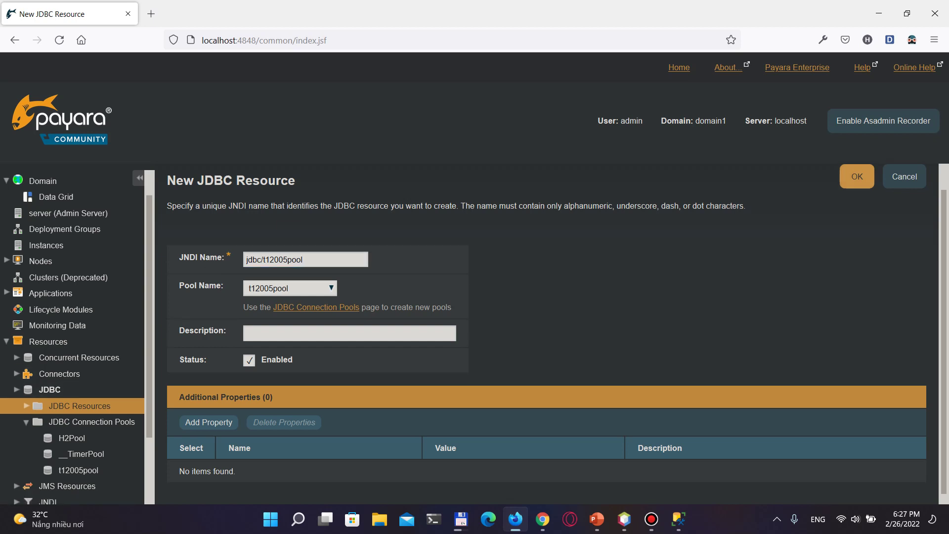
{"action": "left_click", "coordinate": [858, 177]}
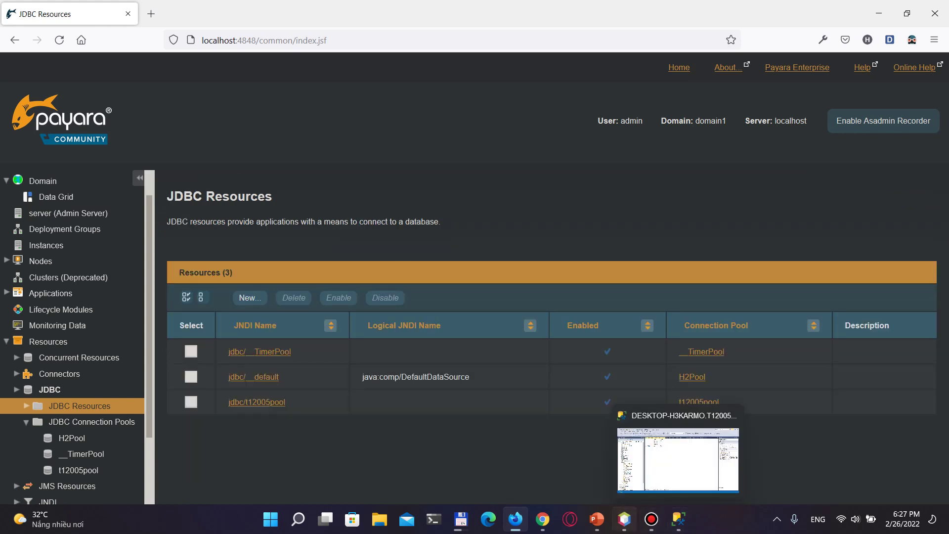
{"action": "left_click", "coordinate": [624, 519]}
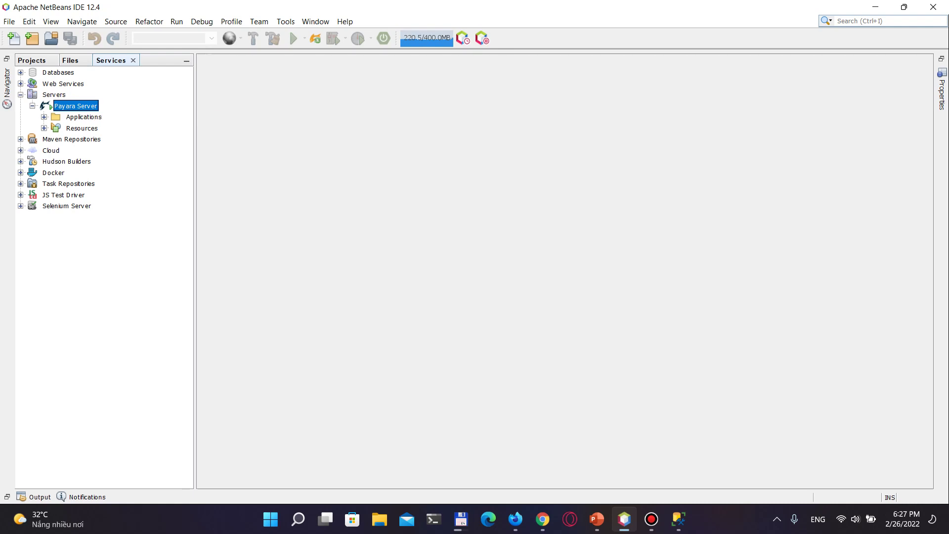
Stop the Payara Server, then bring up the New file submenu for DemoJPQL-ejb
{"action": "right_click", "coordinate": [85, 105]}
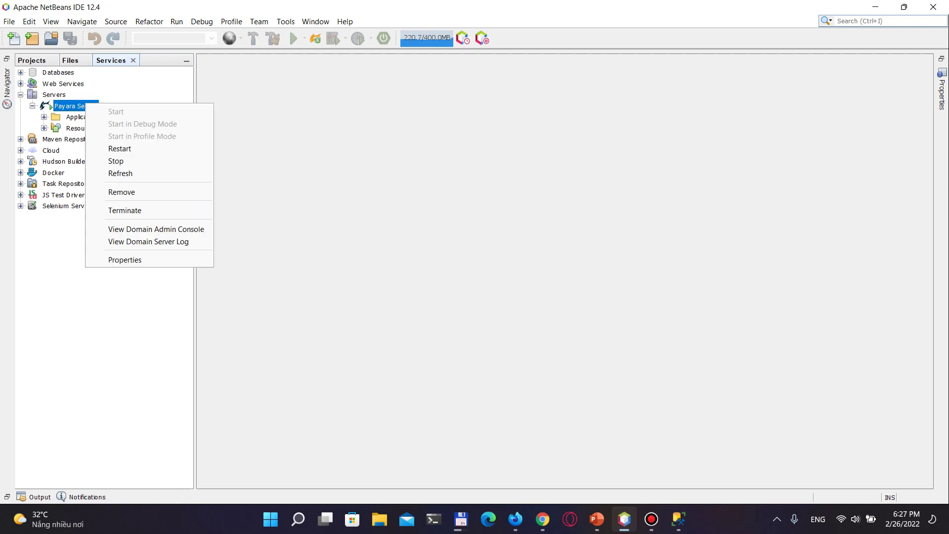
{"action": "left_click", "coordinate": [107, 161]}
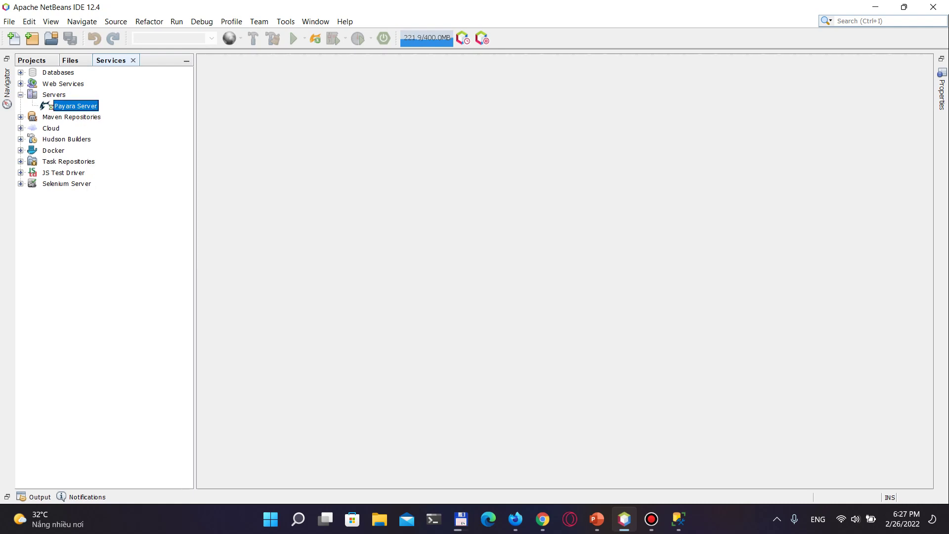
{"action": "key", "text": "ctrl+1"}
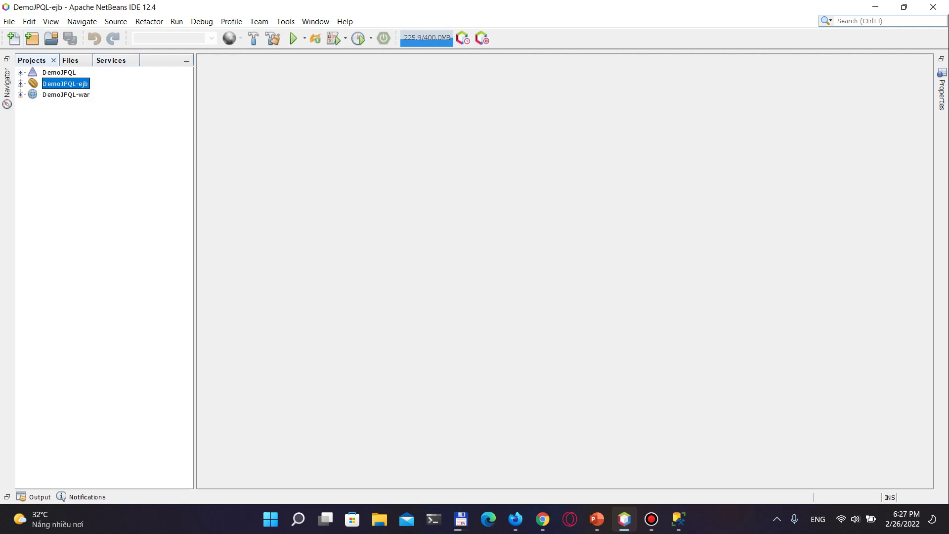
{"action": "key", "text": "shift+F10"}
{"action": "key", "text": "Down"}
{"action": "key", "text": "Right"}
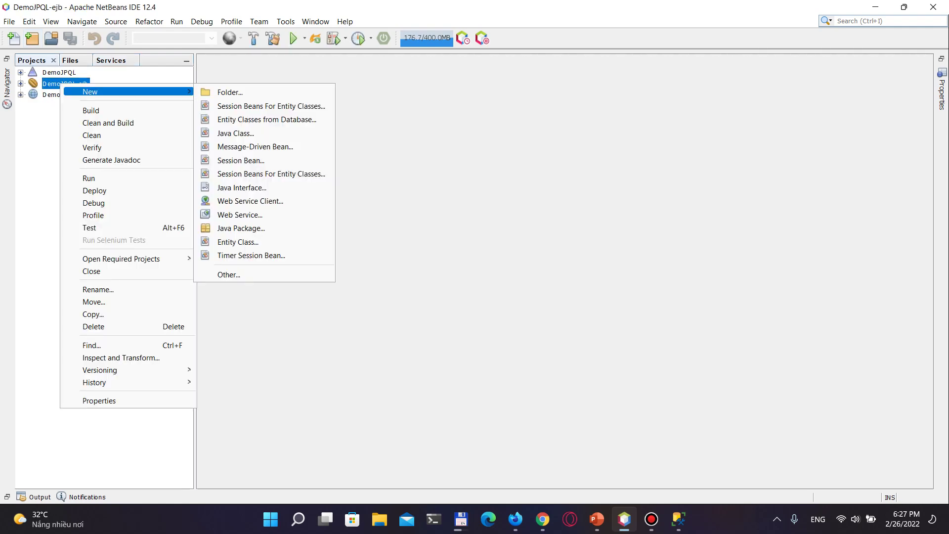
Start Entity Classes from Database using jdbc/t12005pool, adding both account and product tables
{"action": "key", "text": "Down"}
{"action": "key", "text": "Down"}
{"action": "key", "text": "Down"}
{"action": "key", "text": "Down"}
{"action": "key", "text": "Up"}
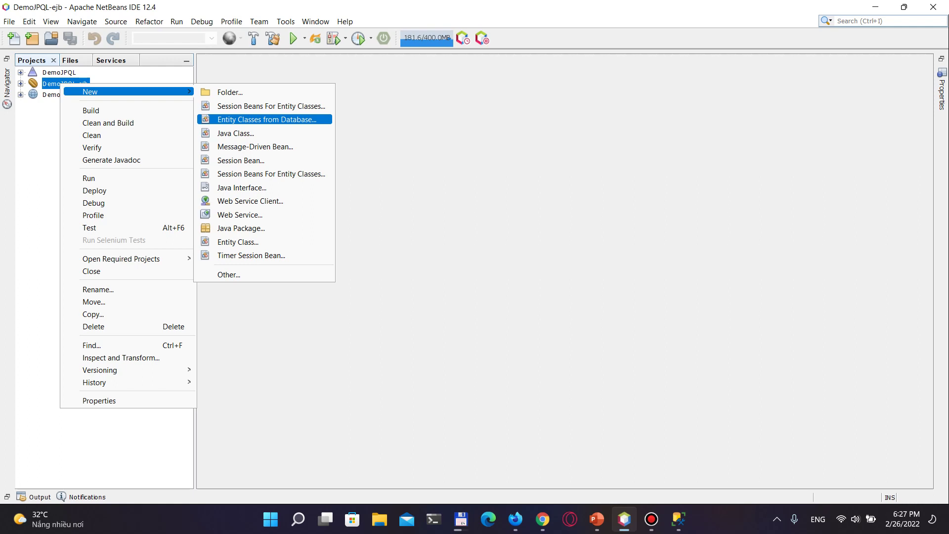
{"action": "key", "text": "Return"}
{"action": "key", "text": "alt+Down"}
{"action": "key", "text": "Up"}
{"action": "key", "text": "Down"}
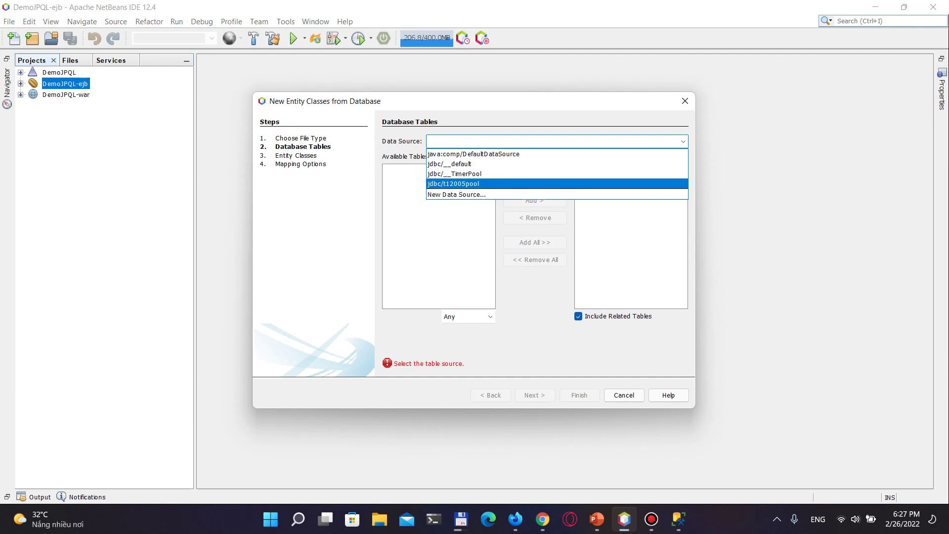
{"action": "key", "text": "Return"}
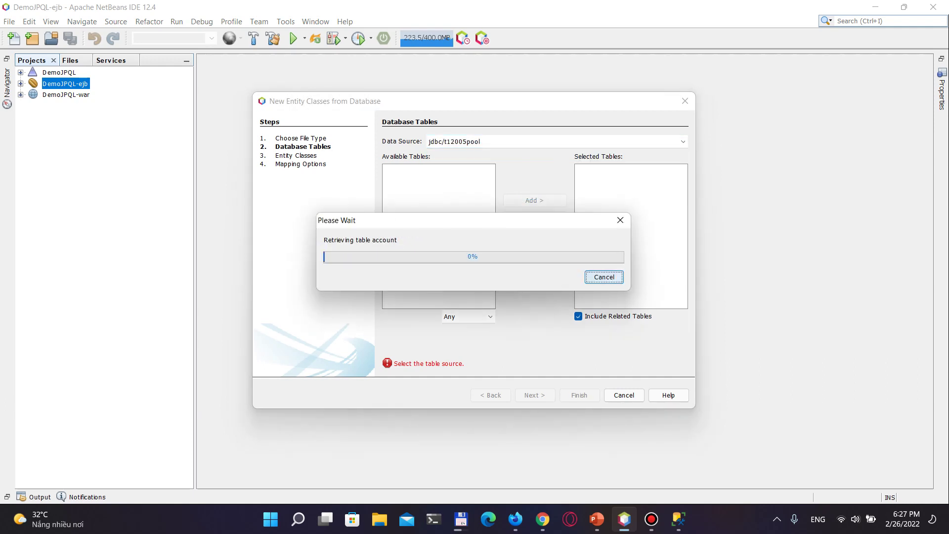
{"action": "key", "text": "alt+d"}
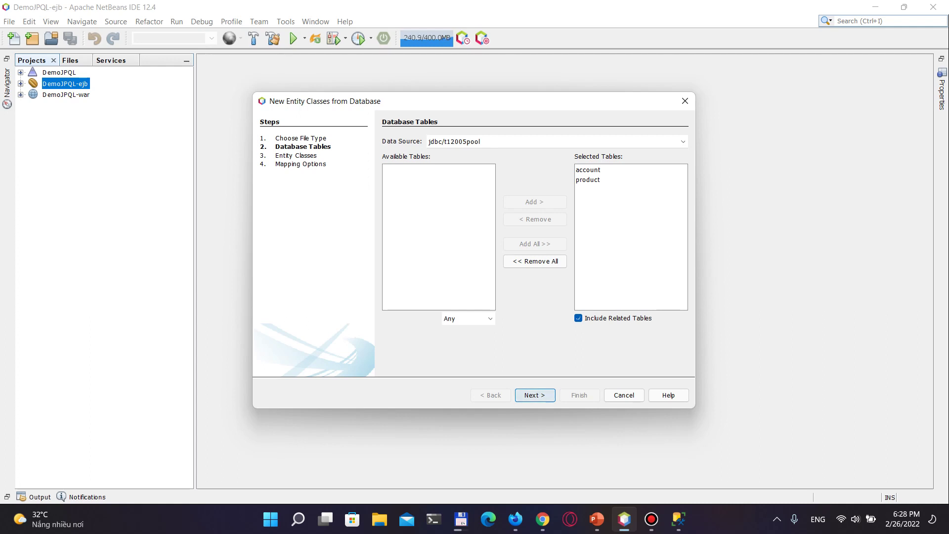
{"action": "key", "text": "Return"}
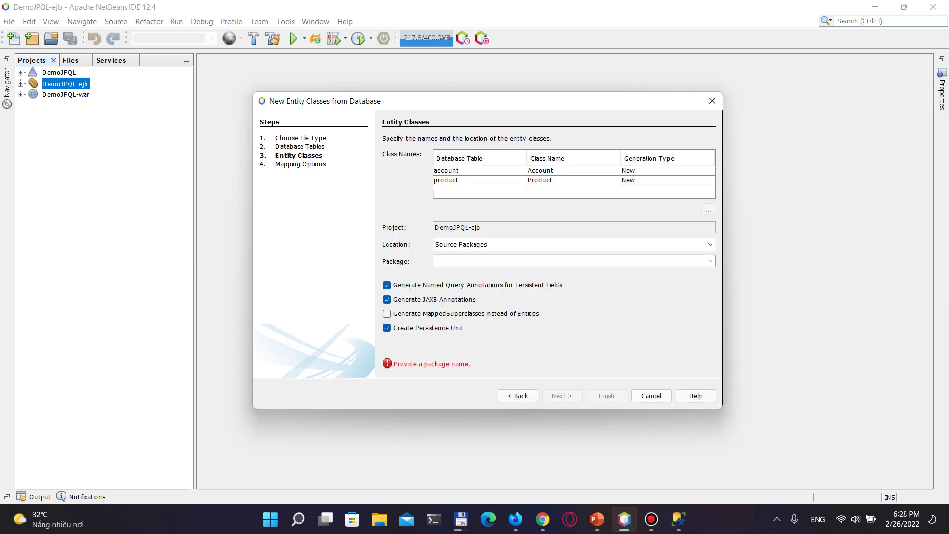
Set the entity package to vn.aptech.entity and finish generating the Account and Product classes
{"action": "left_click", "coordinate": [495, 261]}
{"action": "type", "text": "vn."}
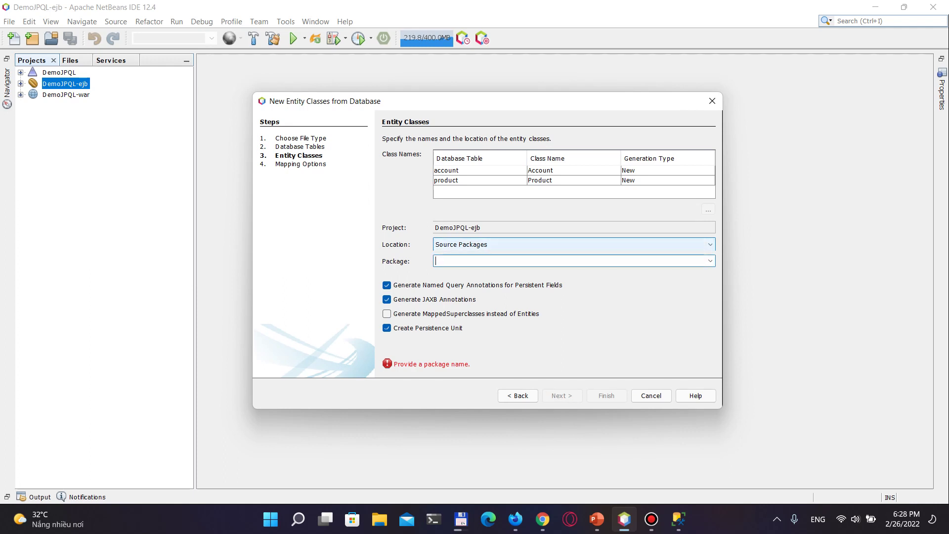
{"action": "type", "text": "aptech.en"}
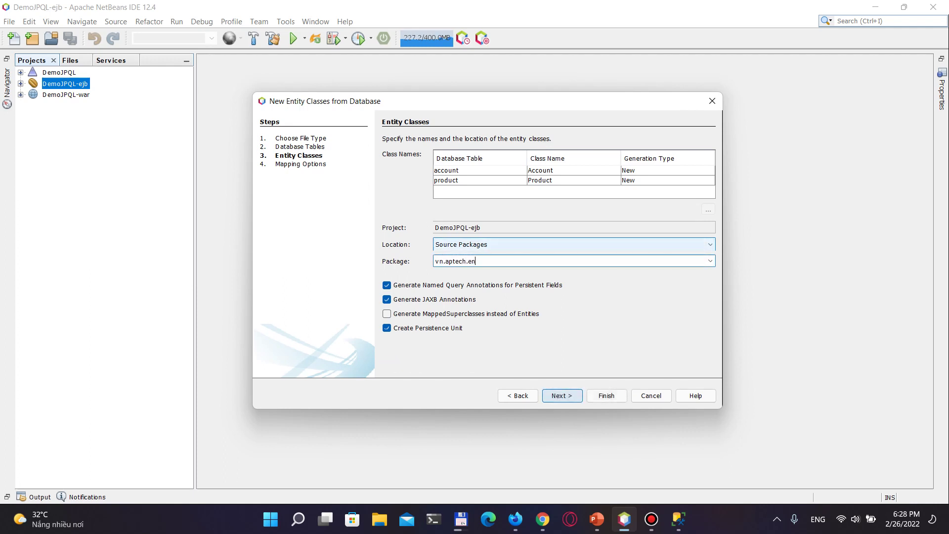
{"action": "type", "text": "tity"}
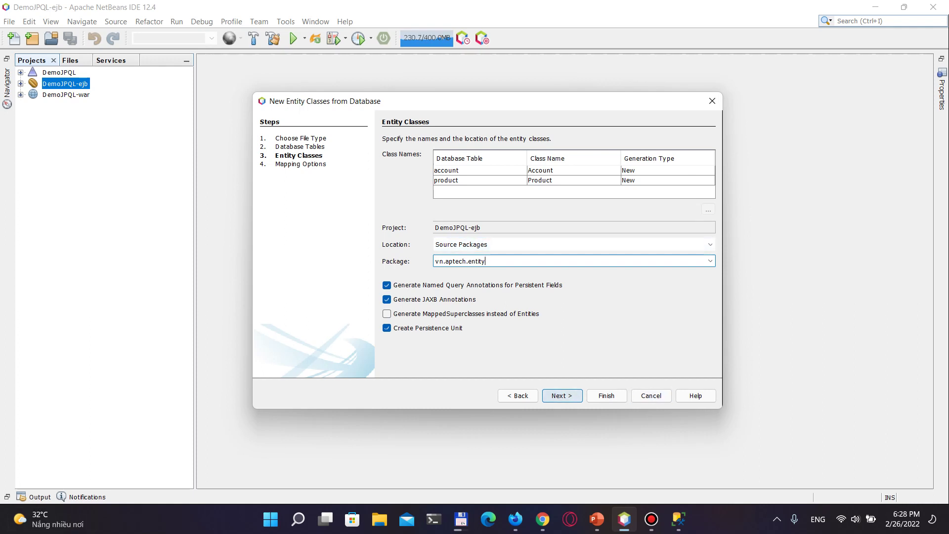
{"action": "mouse_move", "coordinate": [49, 519]}
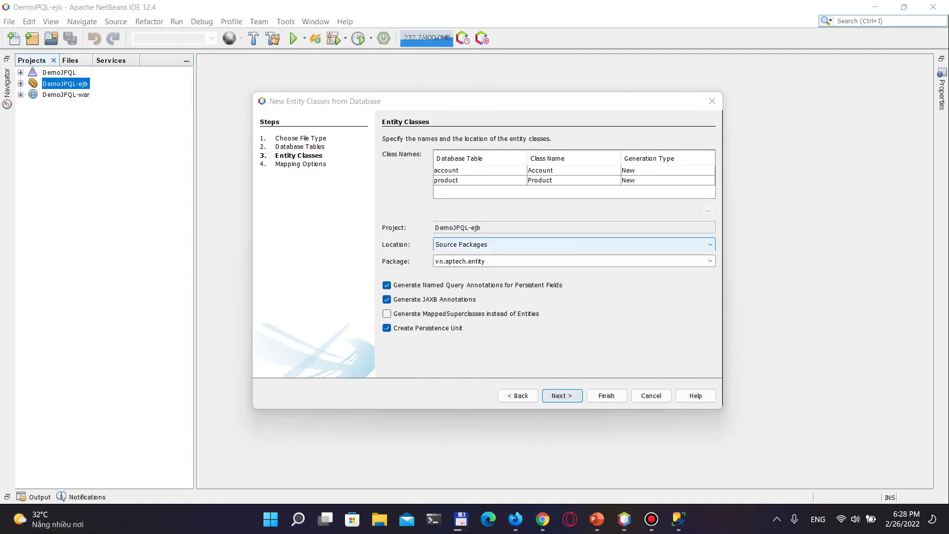
{"action": "left_click", "coordinate": [607, 396]}
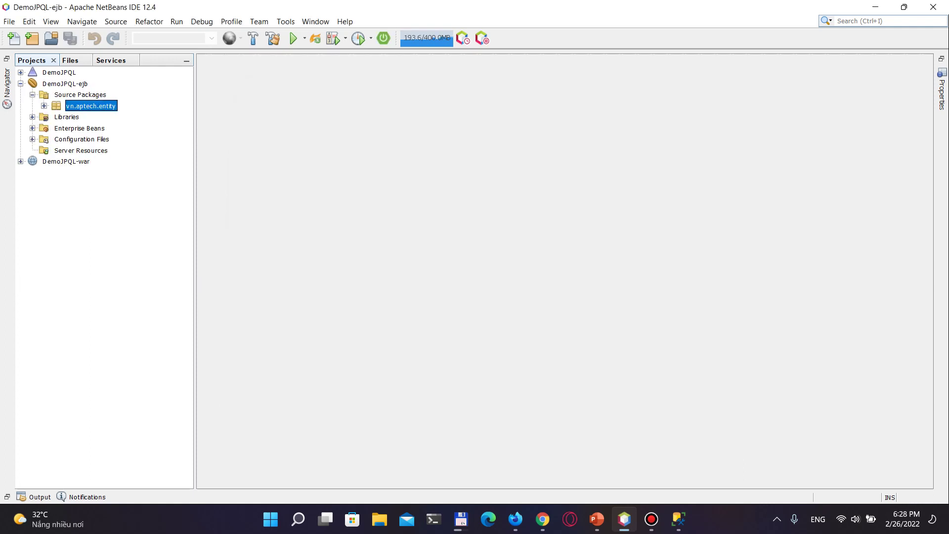
{"action": "key", "text": "super"}
{"action": "key", "text": "super"}
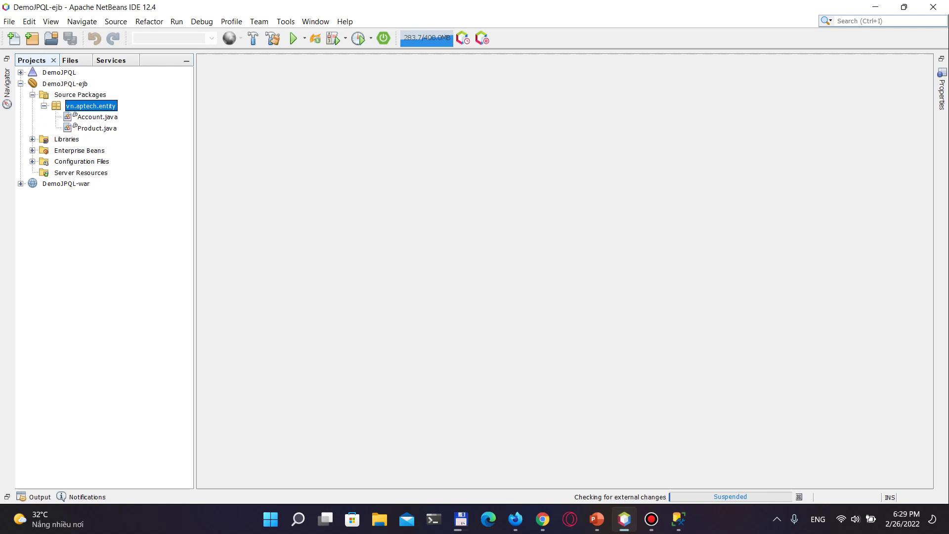
Start Session Beans For Entity Classes on vn.aptech.entity, including both Account and Product
{"action": "key", "text": "shift+F10"}
{"action": "key", "text": "Down"}
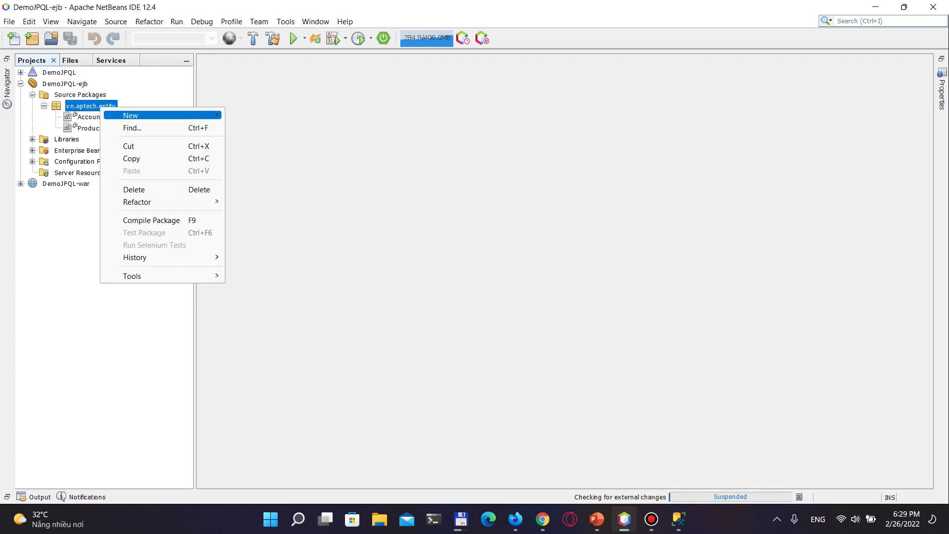
{"action": "key", "text": "Right"}
{"action": "key", "text": "Down"}
{"action": "key", "text": "Down"}
{"action": "key", "text": "Up"}
{"action": "key", "text": "Down"}
{"action": "key", "text": "Return"}
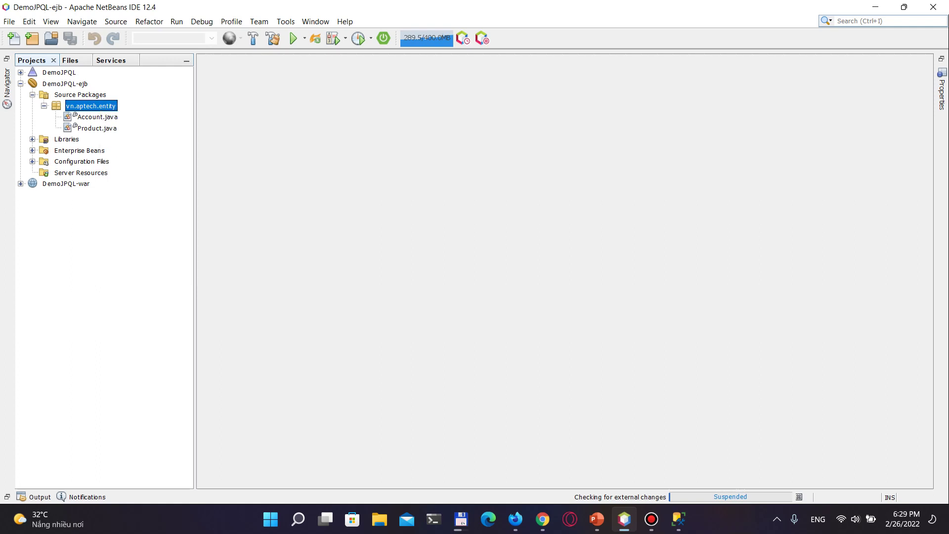
{"action": "key", "text": "space"}
{"action": "key", "text": "Return"}
Enable Local interfaces, set the package to vn.aptech.sb, and generate the facades
{"action": "key", "text": "space"}
{"action": "key", "text": "shift+Tab"}
{"action": "key", "text": "ctrl+shift+Left"}
{"action": "type", "text": "sb"}
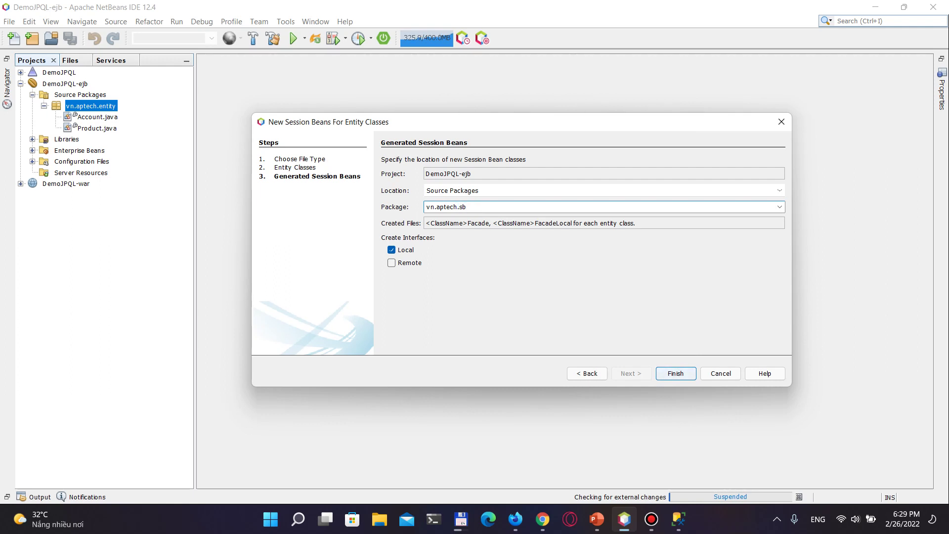
{"action": "key", "text": "Return"}
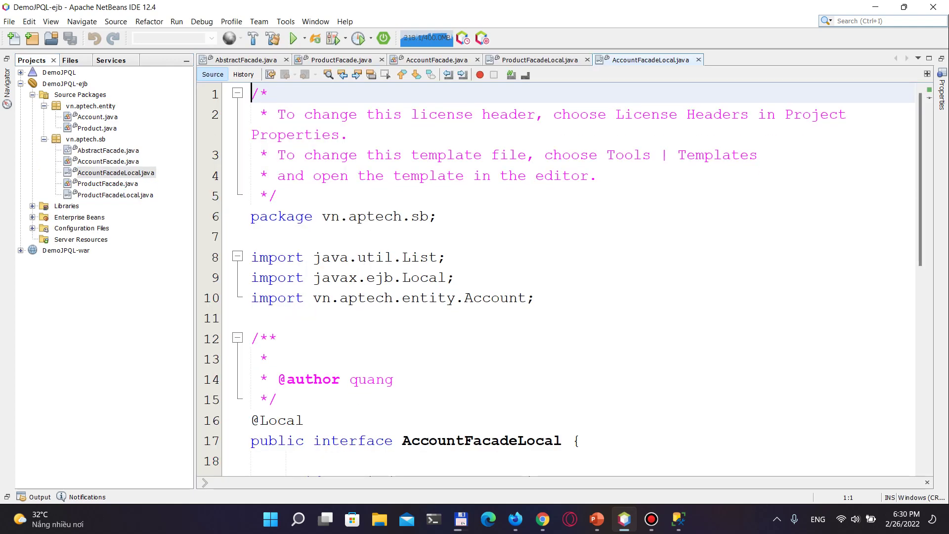
Open AccountFacade.java from the vn.aptech.sb package in the editor
{"action": "left_click", "coordinate": [349, 216]}
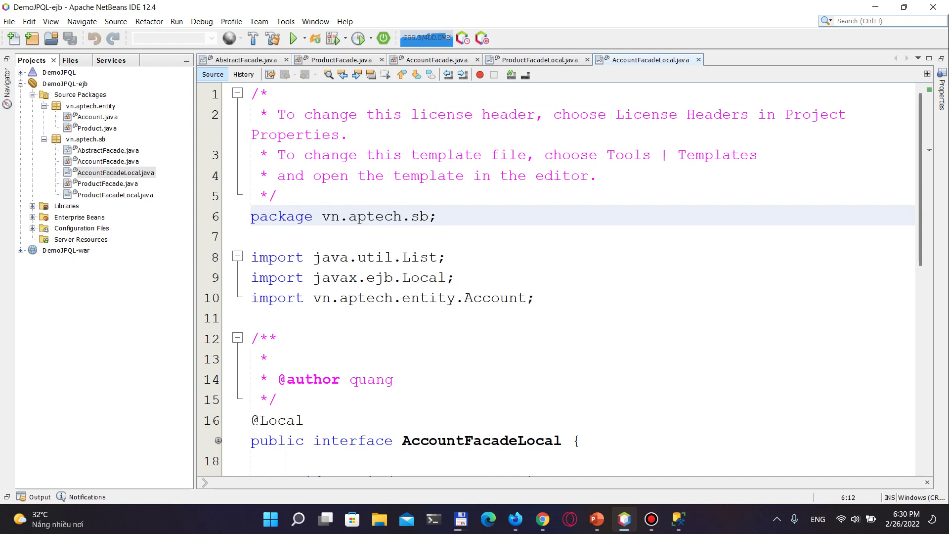
{"action": "left_click", "coordinate": [108, 161]}
{"action": "key", "text": "Return"}
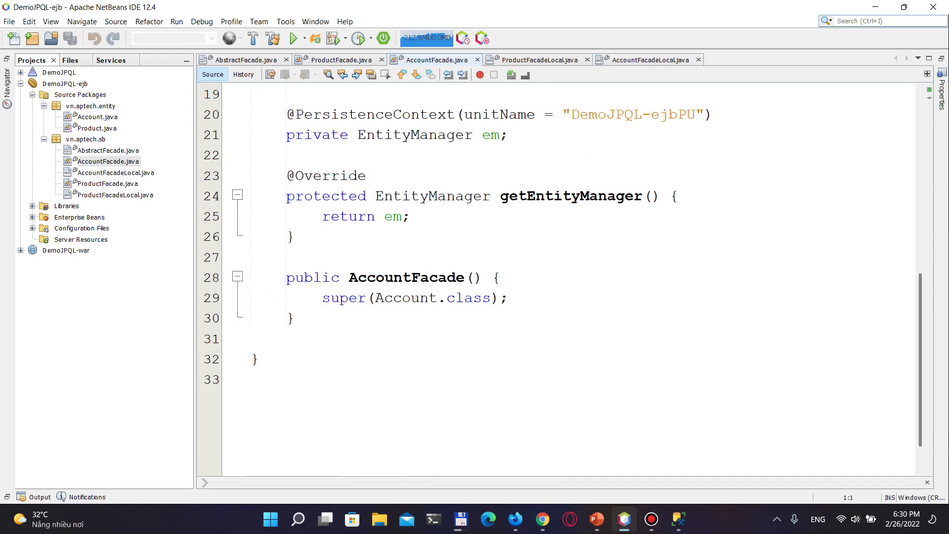
Dismiss the Generate popup without generating and add a blank line before the class's closing brace
{"action": "left_click", "coordinate": [287, 338]}
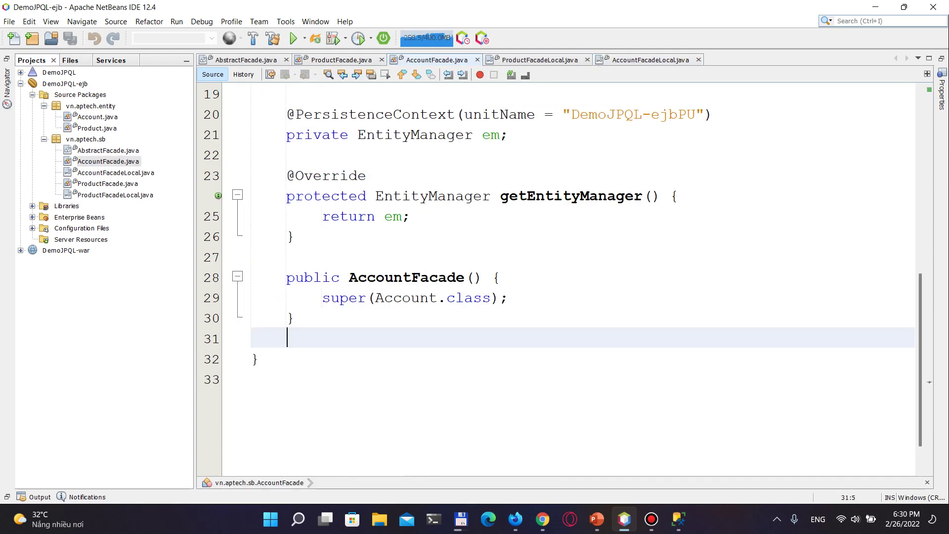
{"action": "right_click", "coordinate": [312, 336]}
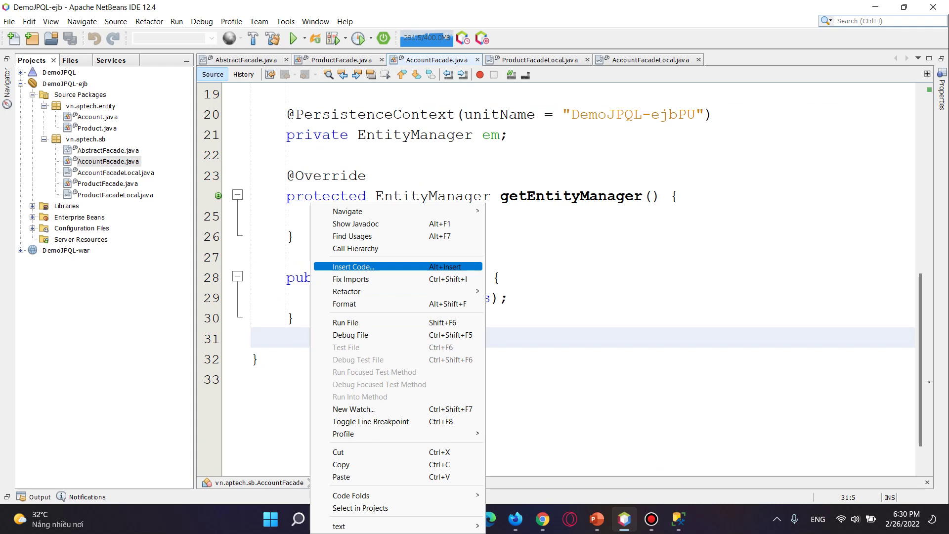
{"action": "left_click", "coordinate": [353, 266]}
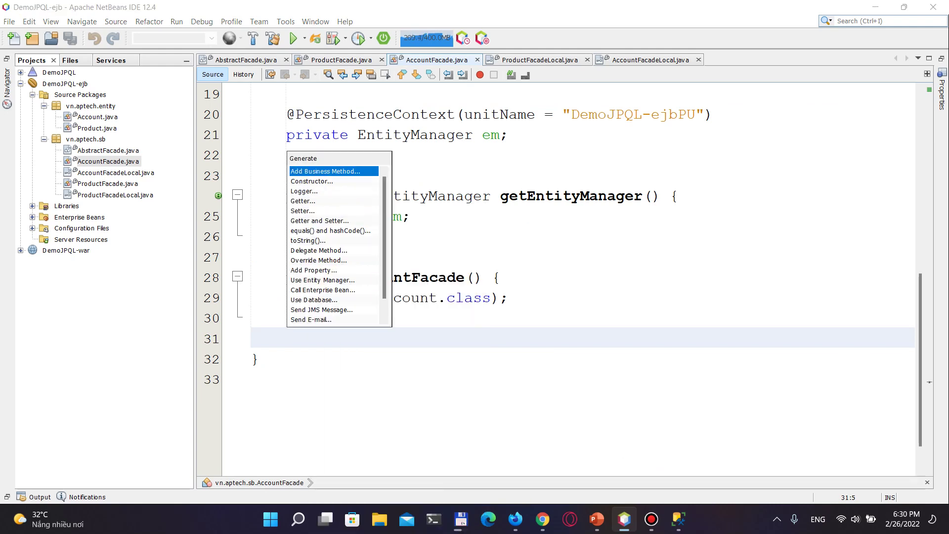
{"action": "key", "text": "Up"}
{"action": "key", "text": "Escape"}
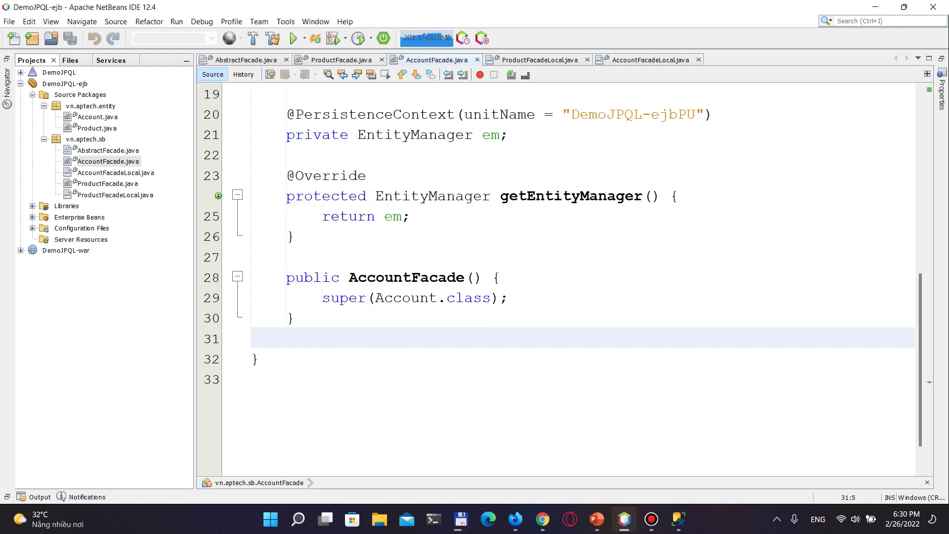
{"action": "key", "text": "Return"}
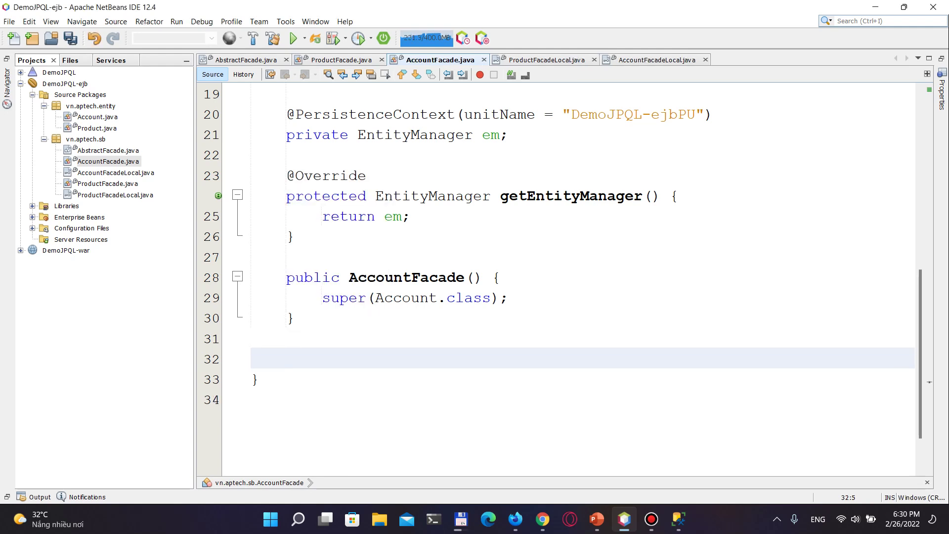
Write public boolean checkLogin(String u, String p) with an empty body, then select the em field
{"action": "type", "text": "public boolean"}
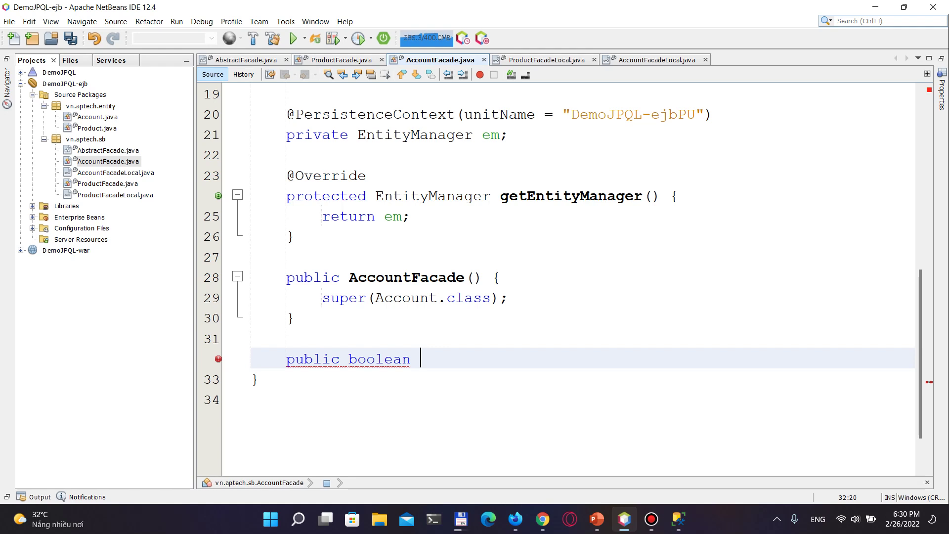
{"action": "type", "text": " checkLo"}
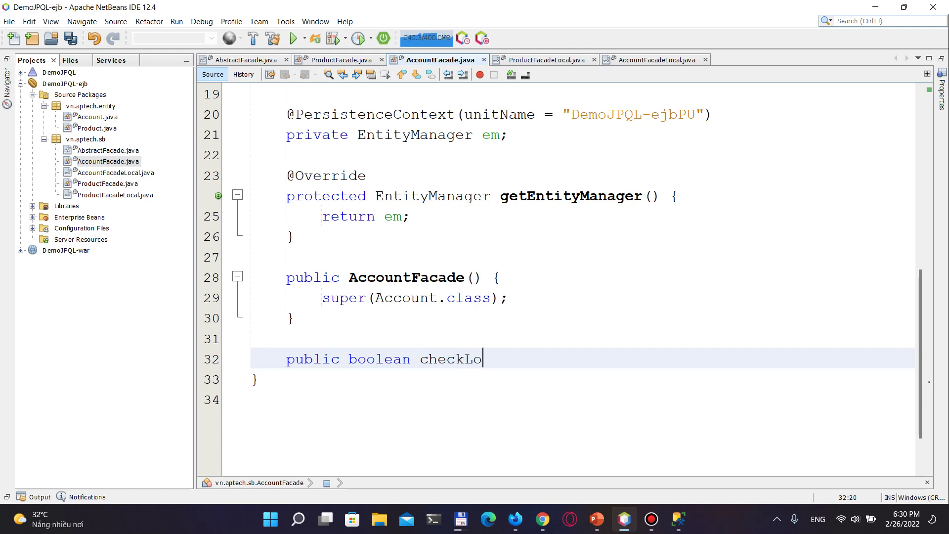
{"action": "type", "text": "gin(Strin"}
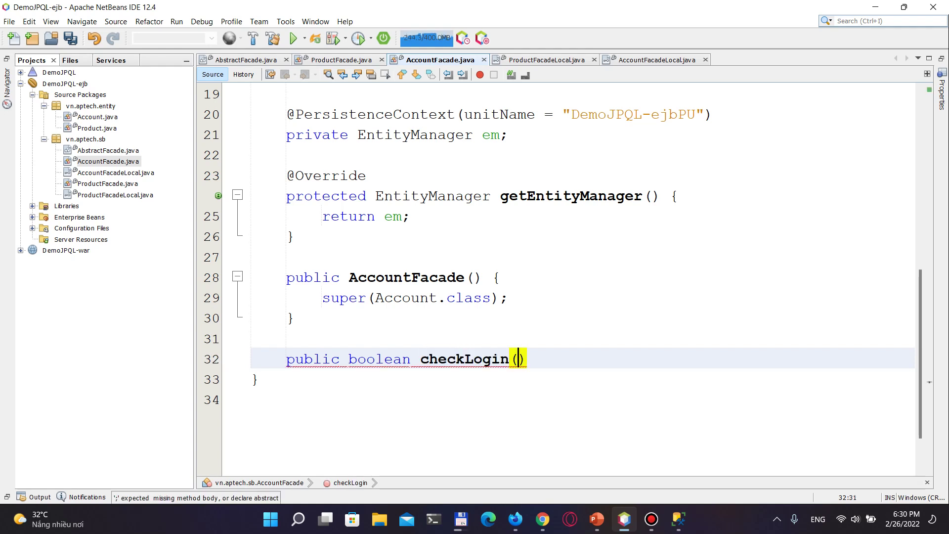
{"action": "type", "text": "g u, String p"}
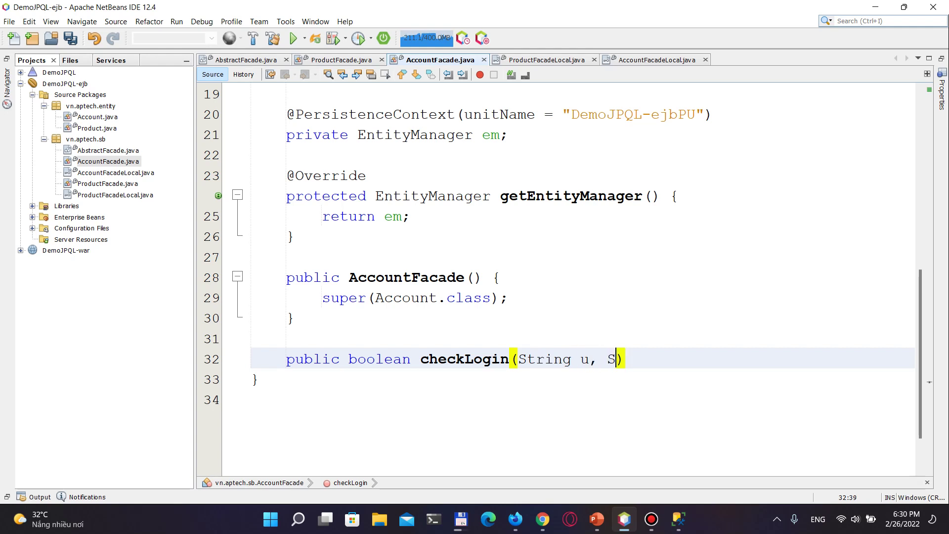
{"action": "type", "text": ") {"}
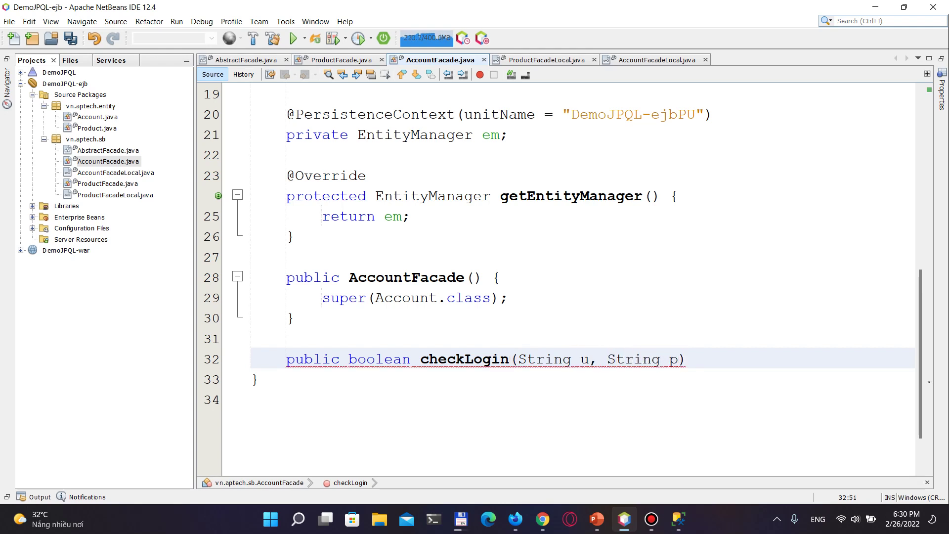
{"action": "key", "text": "Return"}
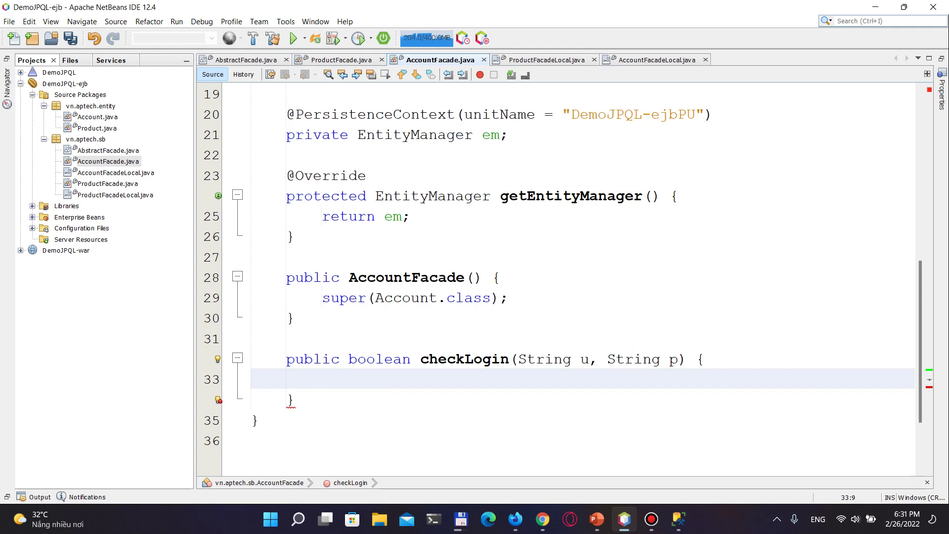
{"action": "left_click", "coordinate": [425, 114]}
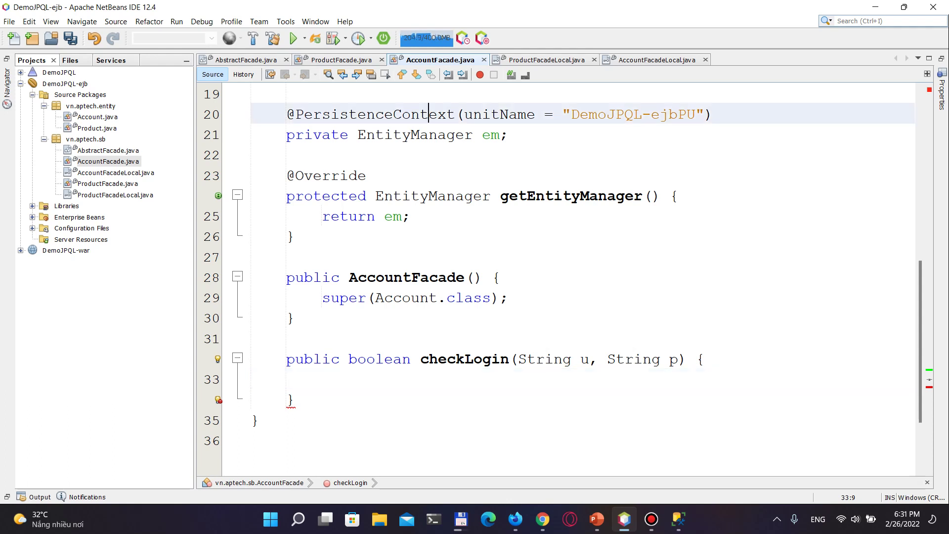
{"action": "left_click_drag", "start_coordinate": [483, 135], "coordinate": [509, 135]}
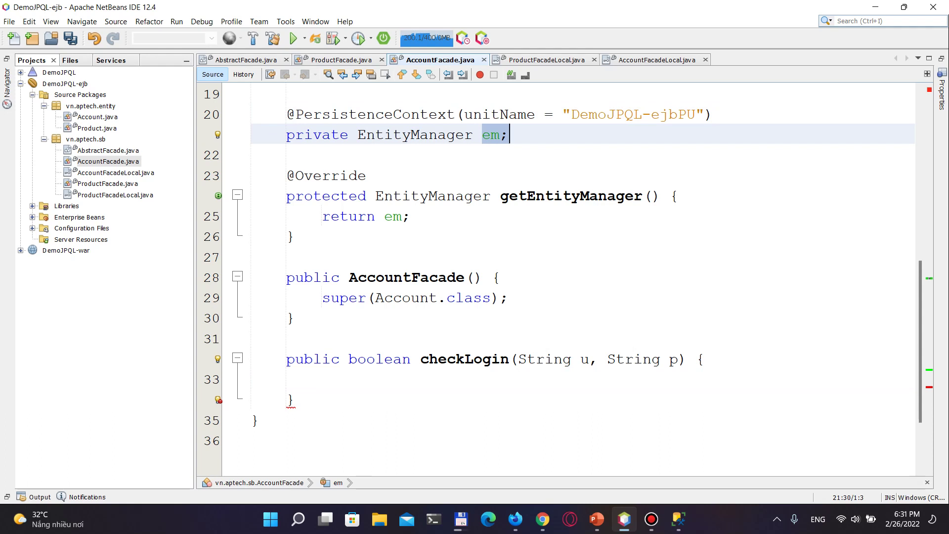
In checkLogin, declare Query q = em.createQuery using javax.persistence.Query and import it
{"action": "left_click", "coordinate": [323, 379]}
{"action": "type", "text": "Q"}
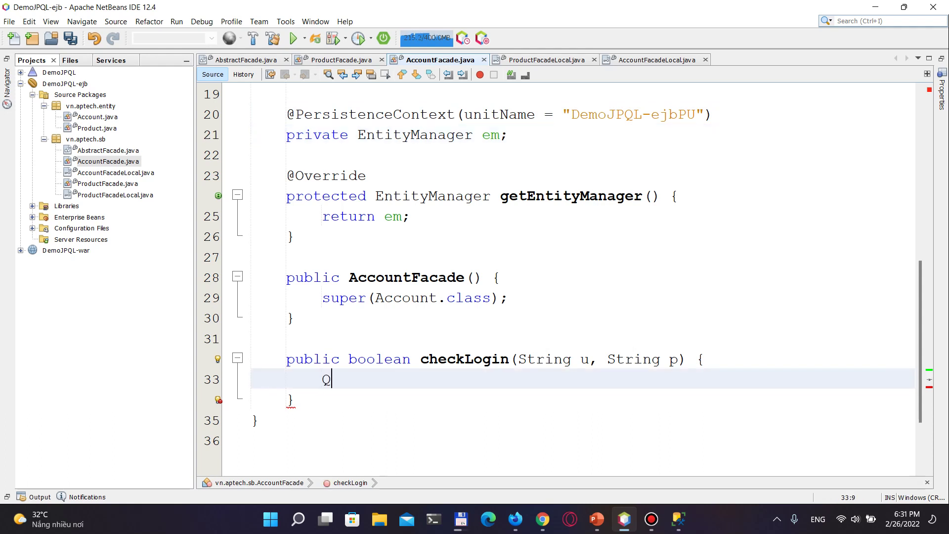
{"action": "type", "text": "uery"}
{"action": "key", "text": "ctrl+space"}
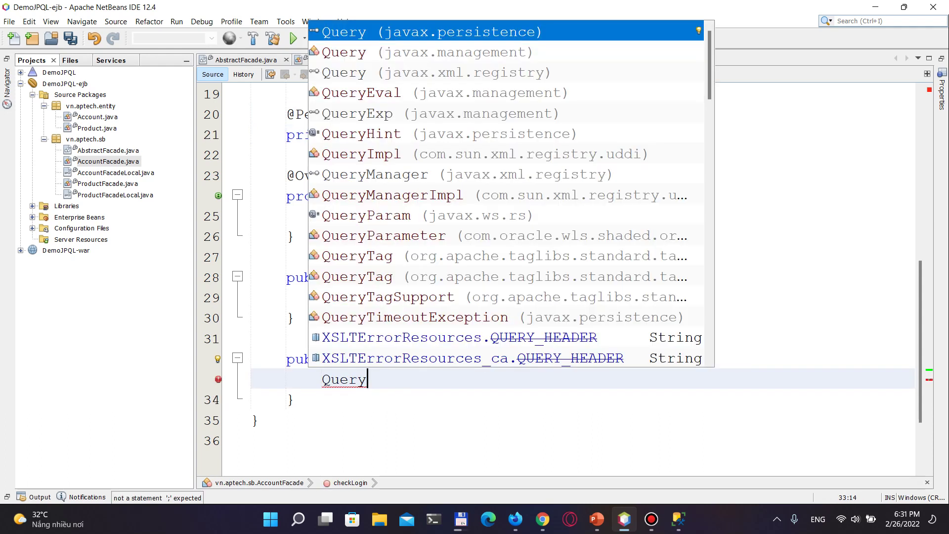
{"action": "key", "text": "Down"}
{"action": "key", "text": "Up"}
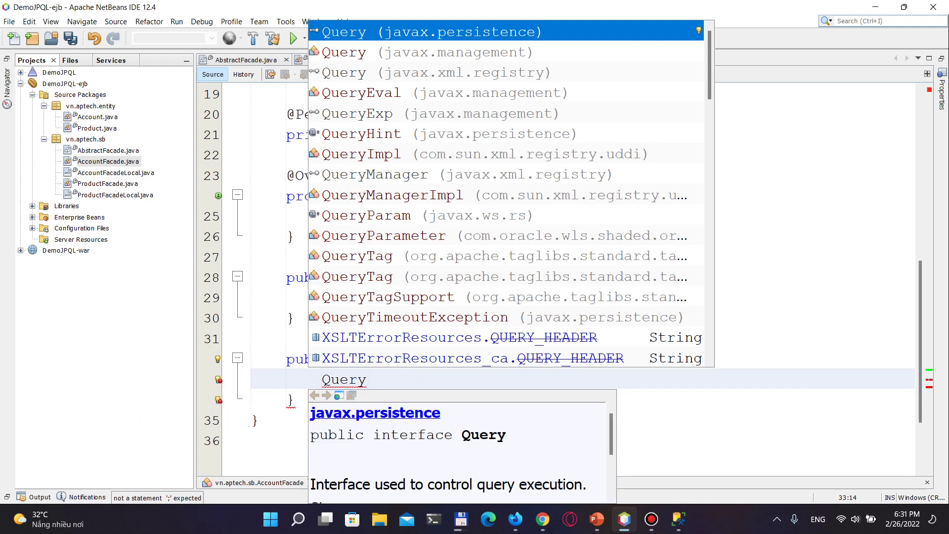
{"action": "key", "text": "Return"}
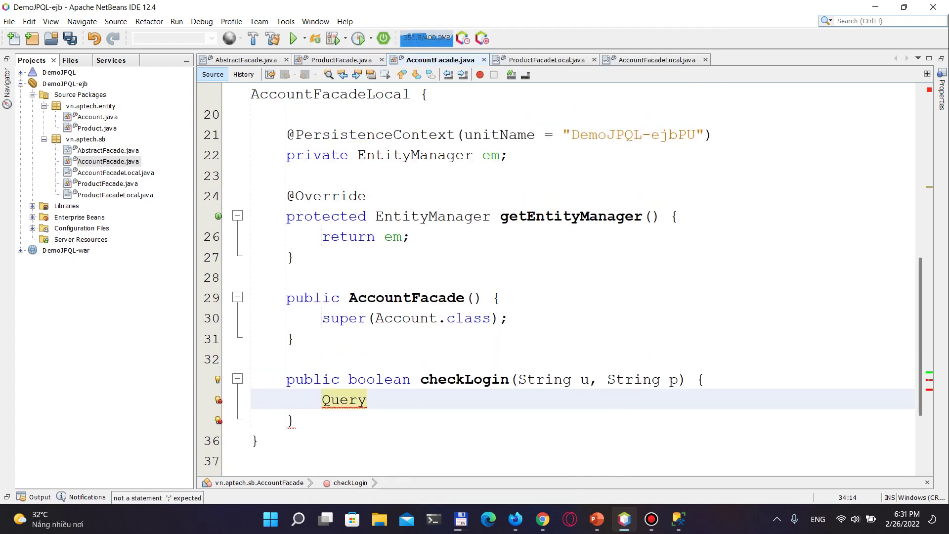
{"action": "type", "text": "q"}
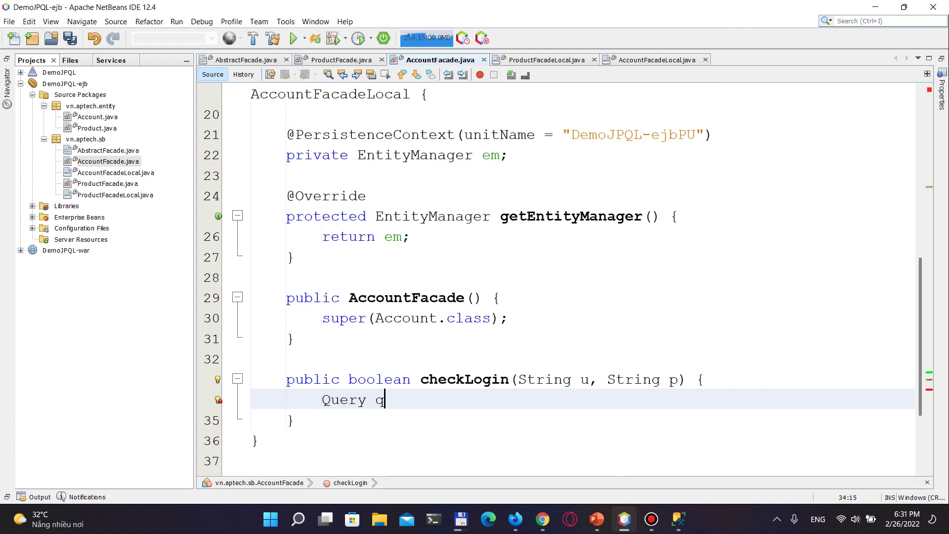
{"action": "type", "text": " = em.c"}
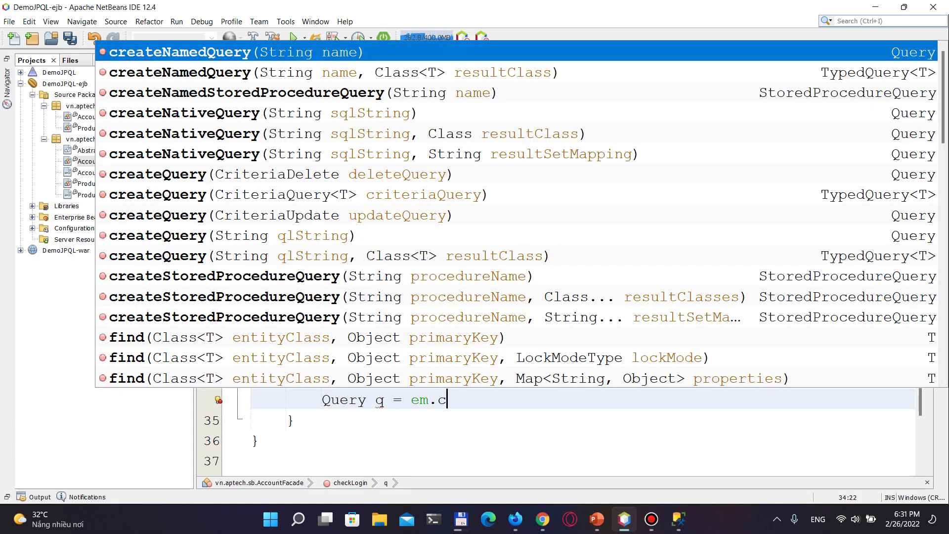
{"action": "type", "text": "reateQ"}
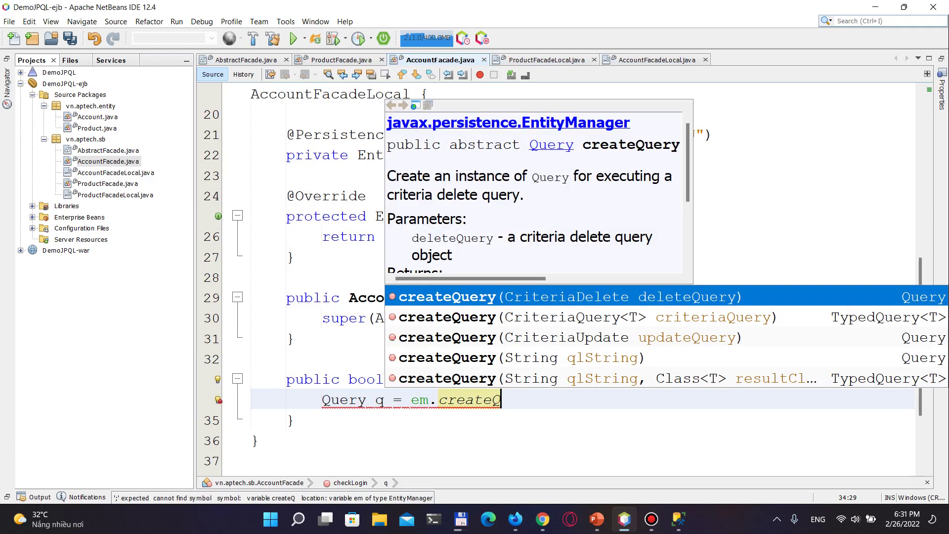
{"action": "key", "text": "Return"}
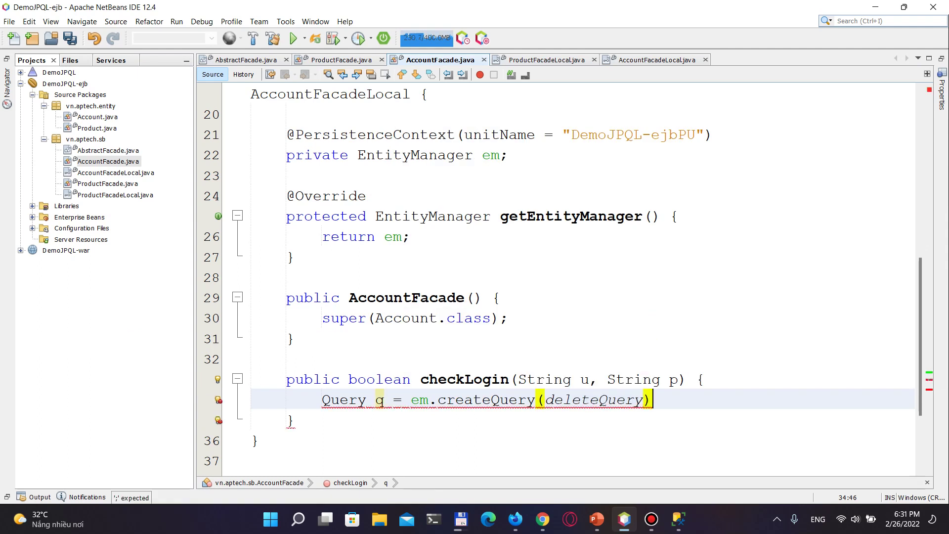
Replace the deleteQuery placeholder argument with the unfinished string "SELECT o FROM "
{"action": "key", "text": "Left"}
{"action": "key", "text": "ctrl+shift+Left"}
{"action": "key", "text": "ctrl+shift+Left"}
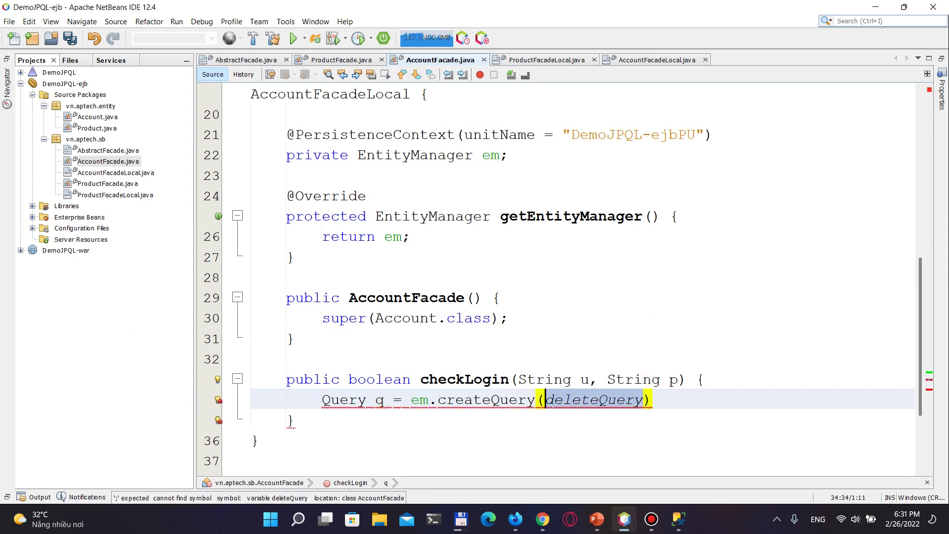
{"action": "key", "text": "BackSpace"}
{"action": "type", "text": "\"SELECT o FROM"}
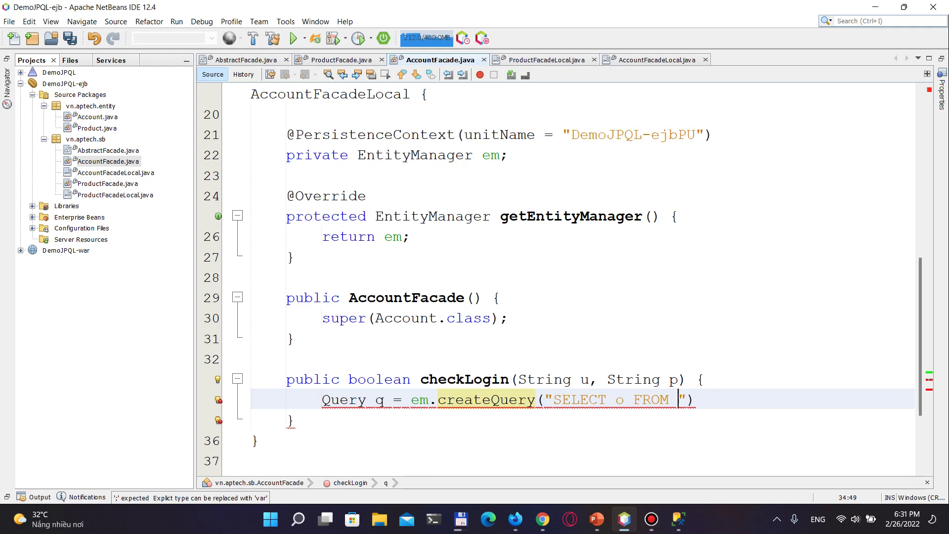
{"action": "type", "text": " Account"}
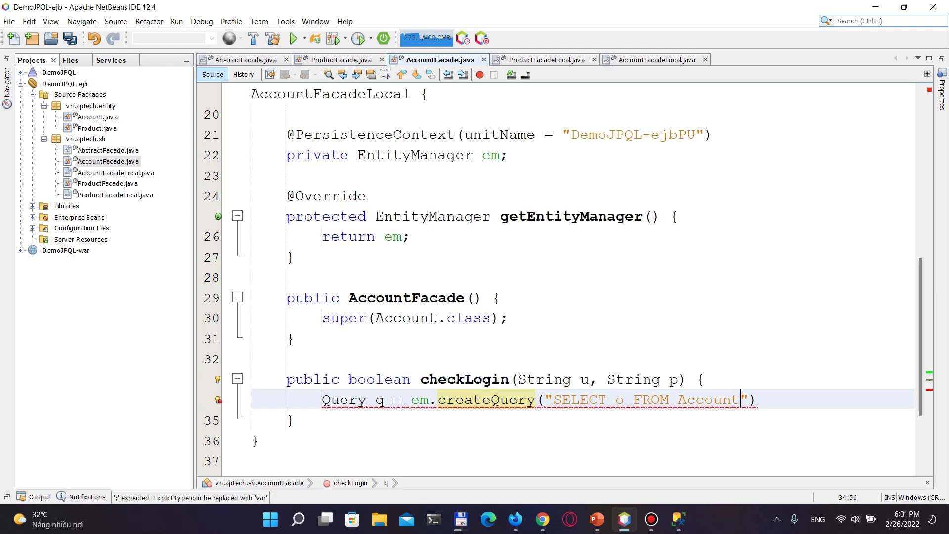
{"action": "key", "text": "BackSpace"}
{"action": "key", "text": "BackSpace"}
{"action": "key", "text": "BackSpace"}
{"action": "key", "text": "BackSpace"}
{"action": "key", "text": "BackSpace"}
{"action": "key", "text": "BackSpace"}
{"action": "key", "text": "BackSpace"}
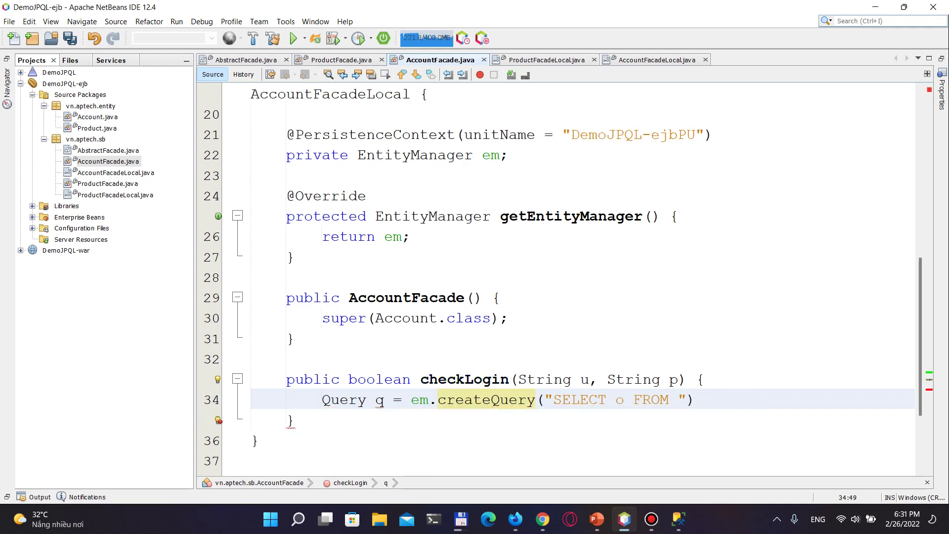